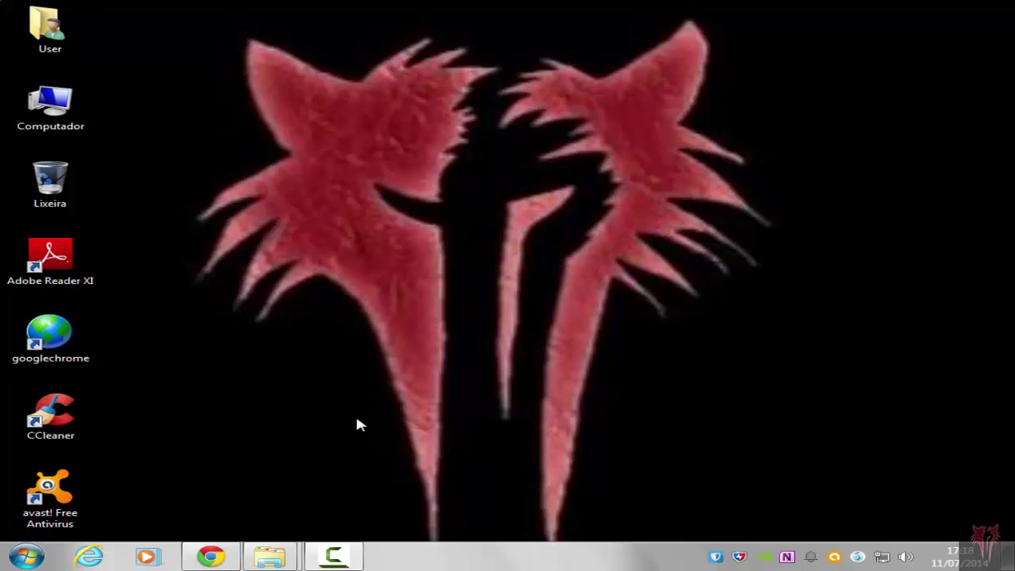
- Switch to the Nova Skin editor in Chrome and paint larger red eyes on the skin's face with the red pencil
{"action": "left_click", "coordinate": [211, 556]}
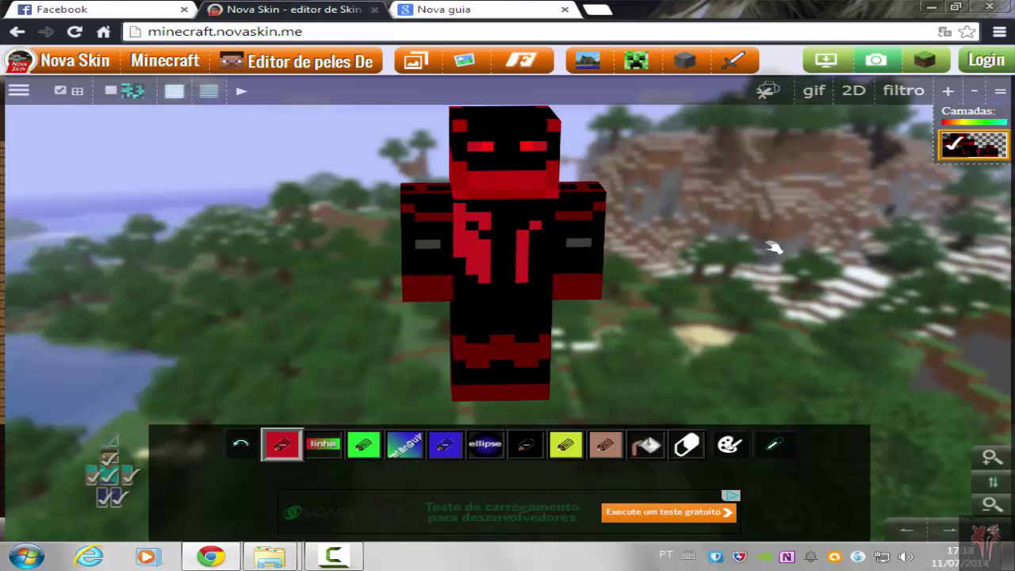
{"action": "left_click_drag", "start_coordinate": [852, 273], "coordinate": [714, 238]}
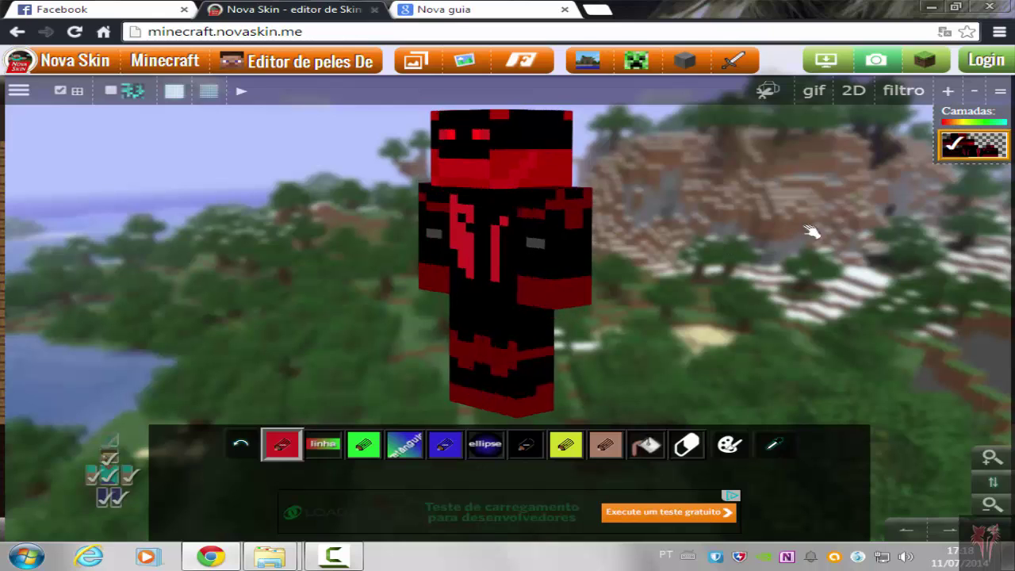
{"action": "left_click_drag", "start_coordinate": [859, 240], "coordinate": [825, 242]}
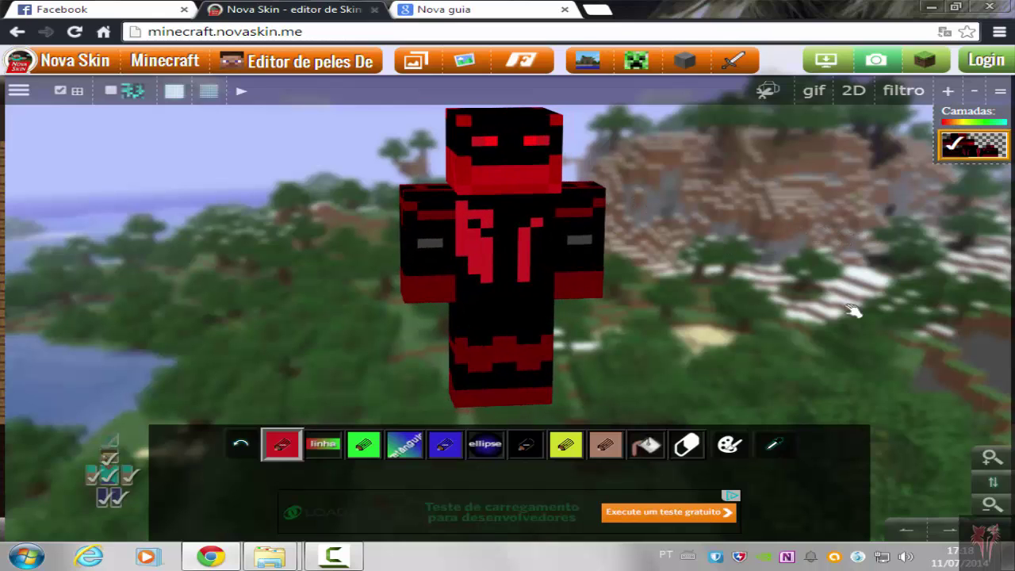
{"action": "left_click_drag", "start_coordinate": [730, 306], "coordinate": [534, 236]}
{"action": "left_click_drag", "start_coordinate": [663, 332], "coordinate": [873, 316]}
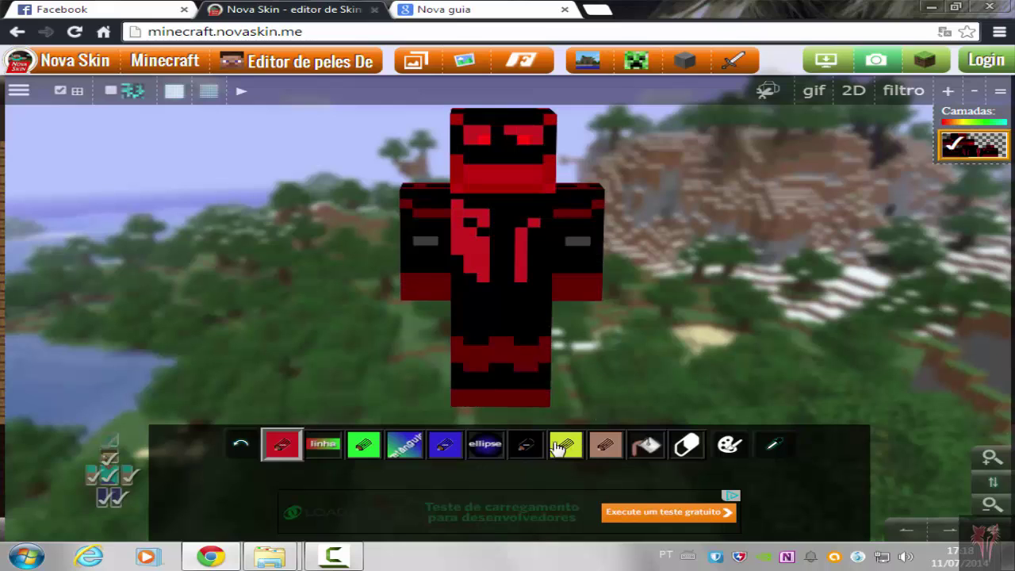
- Trim the shape of the skin's red eyes with the black pencil and check the skin from several angles
{"action": "left_click", "coordinate": [526, 445]}
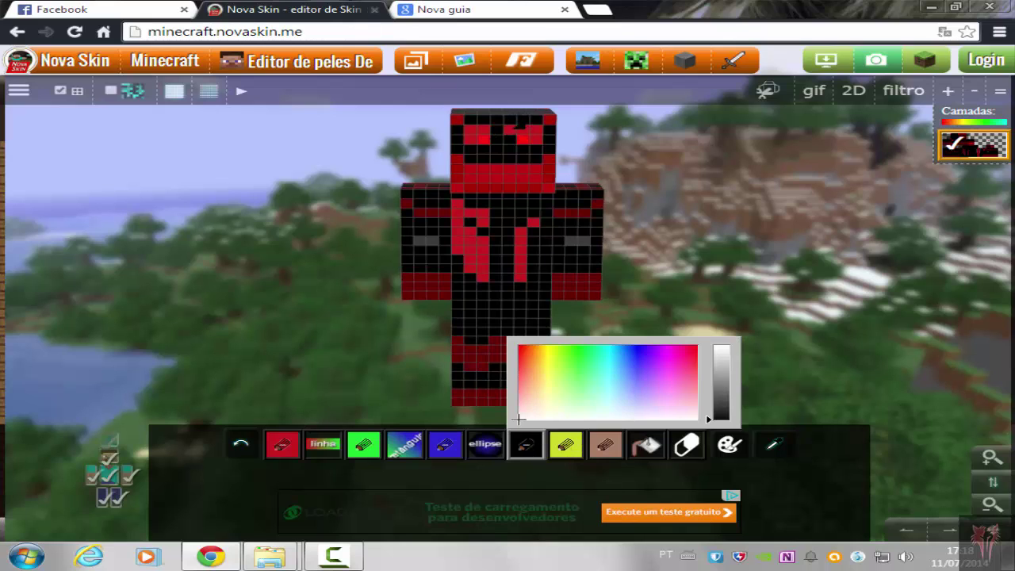
{"action": "left_click_drag", "start_coordinate": [782, 204], "coordinate": [603, 211]}
{"action": "left_click_drag", "start_coordinate": [857, 210], "coordinate": [706, 202]}
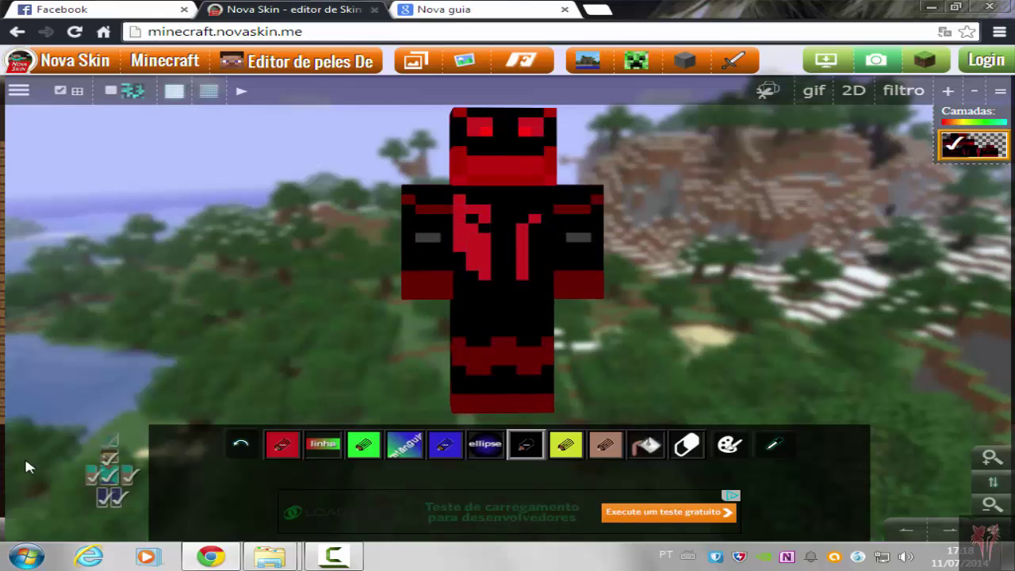
{"action": "mouse_move", "coordinate": [57, 473]}
- Start saving the skin, naming it "gdfg" with the description "sdfsdf"
{"action": "left_click", "coordinate": [828, 61]}
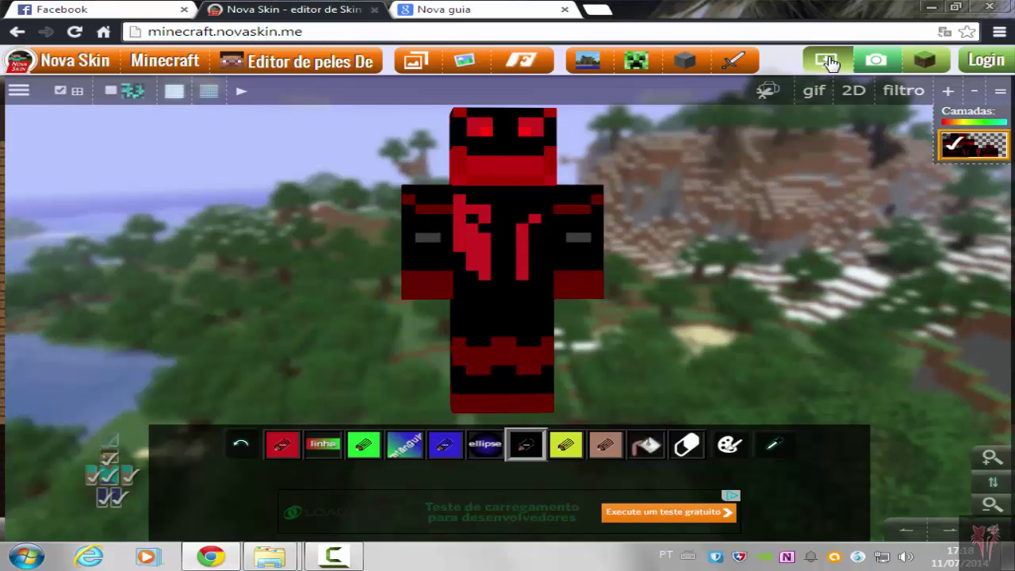
{"action": "left_click", "coordinate": [236, 311]}
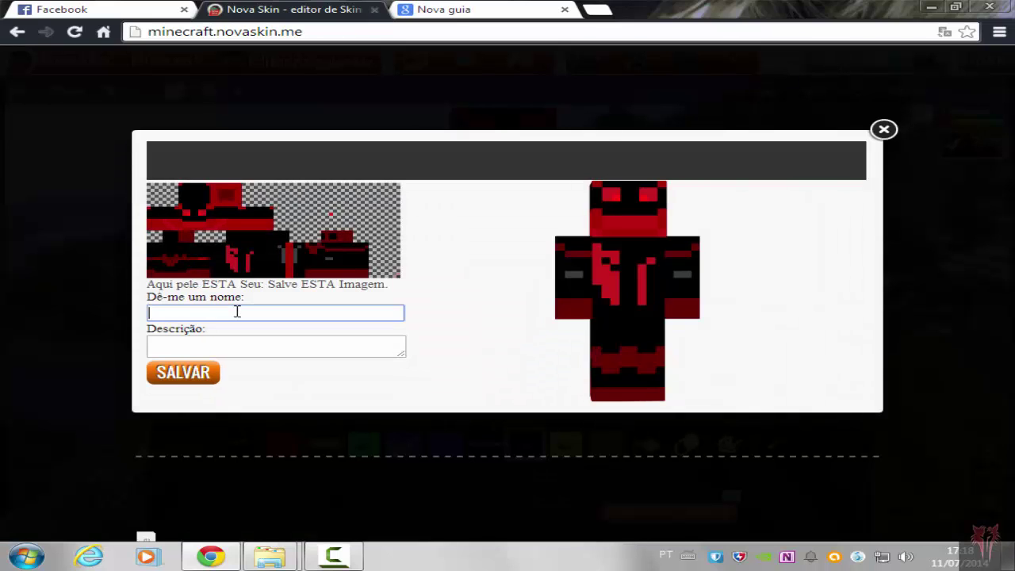
{"action": "left_click", "coordinate": [252, 349]}
{"action": "left_click", "coordinate": [170, 317]}
{"action": "type", "text": "gdfg"}
{"action": "left_click", "coordinate": [222, 344]}
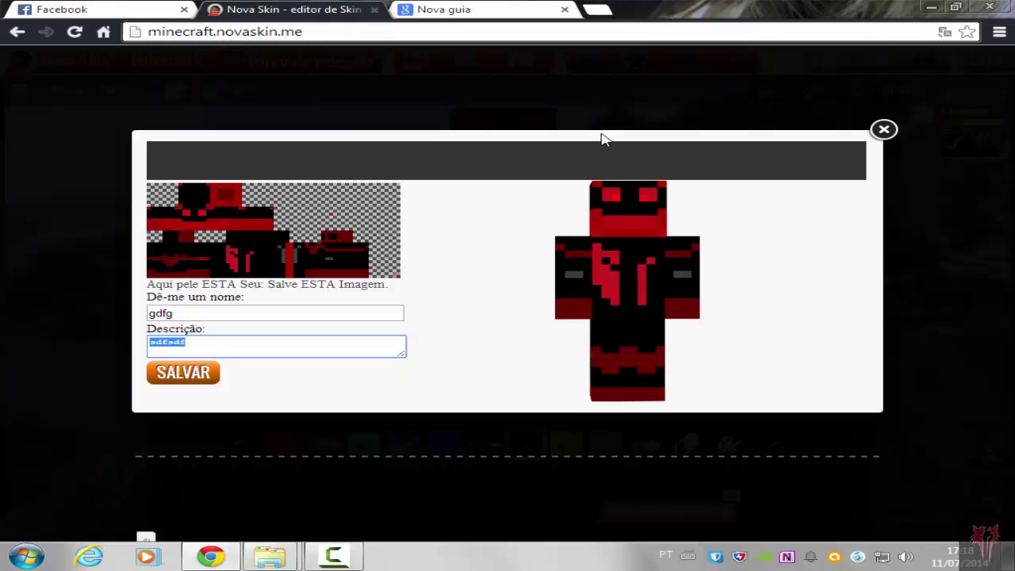
- Save the flat skin texture image to the desktop as steve.png and dismiss the download bar
{"action": "right_click", "coordinate": [231, 226]}
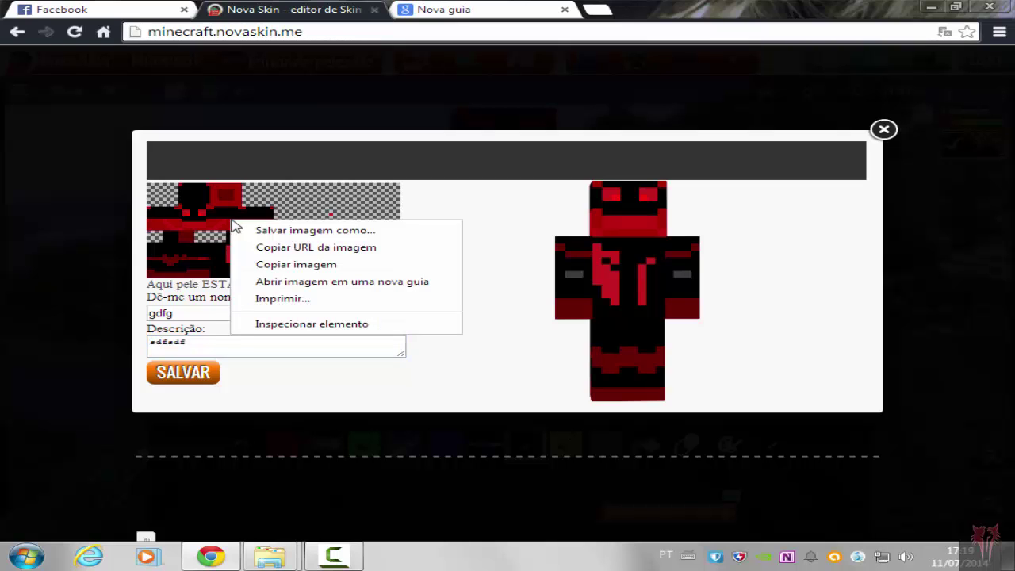
{"action": "left_click", "coordinate": [340, 232]}
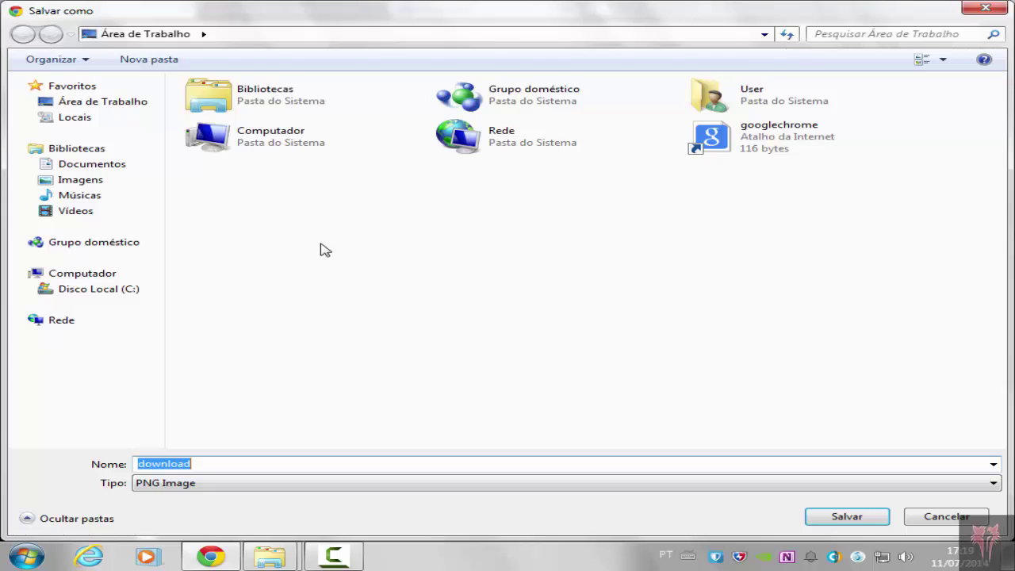
{"action": "double_click", "coordinate": [191, 469]}
{"action": "key", "text": "BackSpace"}
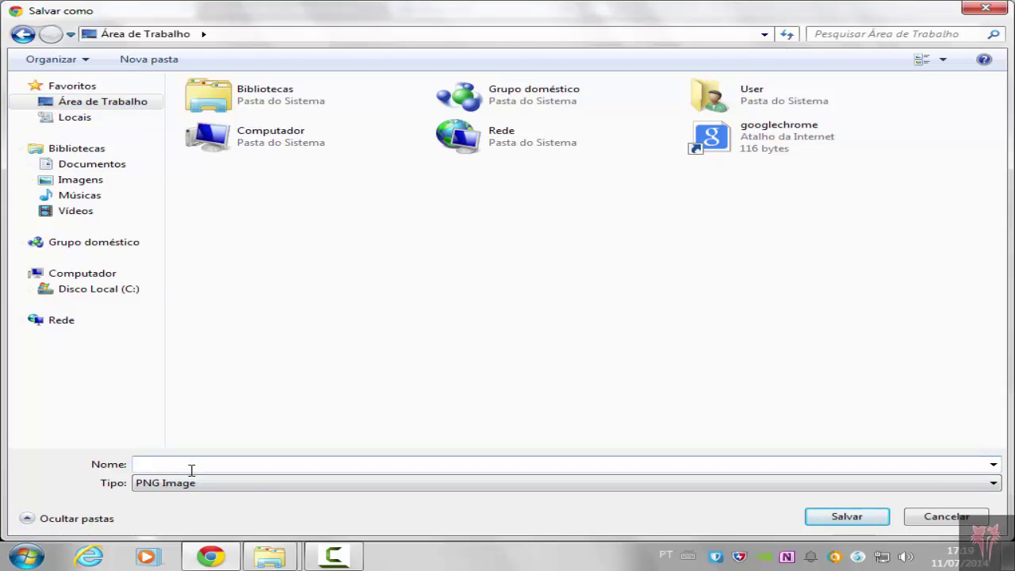
{"action": "type", "text": "steve.png"}
{"action": "left_click", "coordinate": [844, 517]}
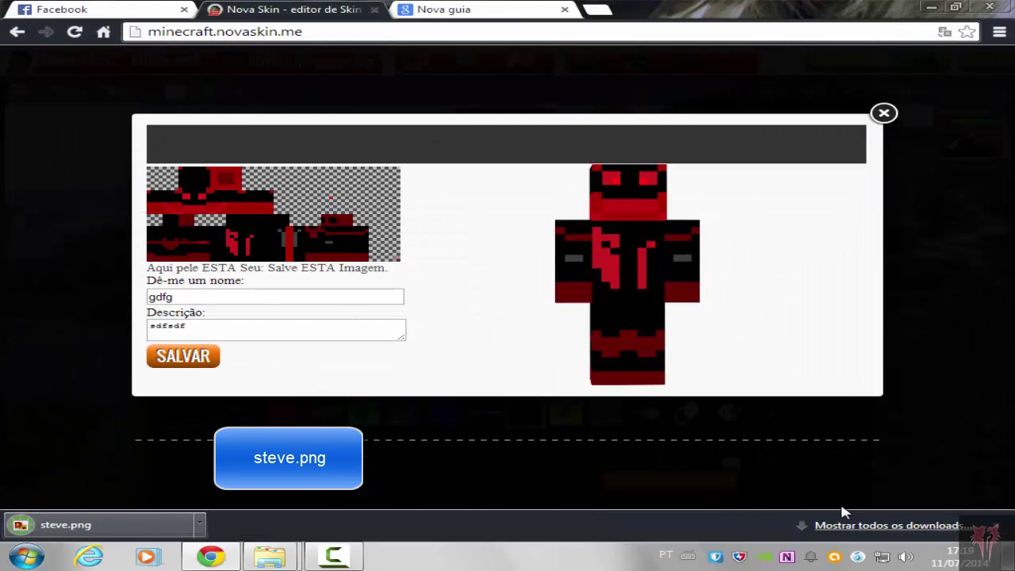
{"action": "left_click", "coordinate": [996, 528]}
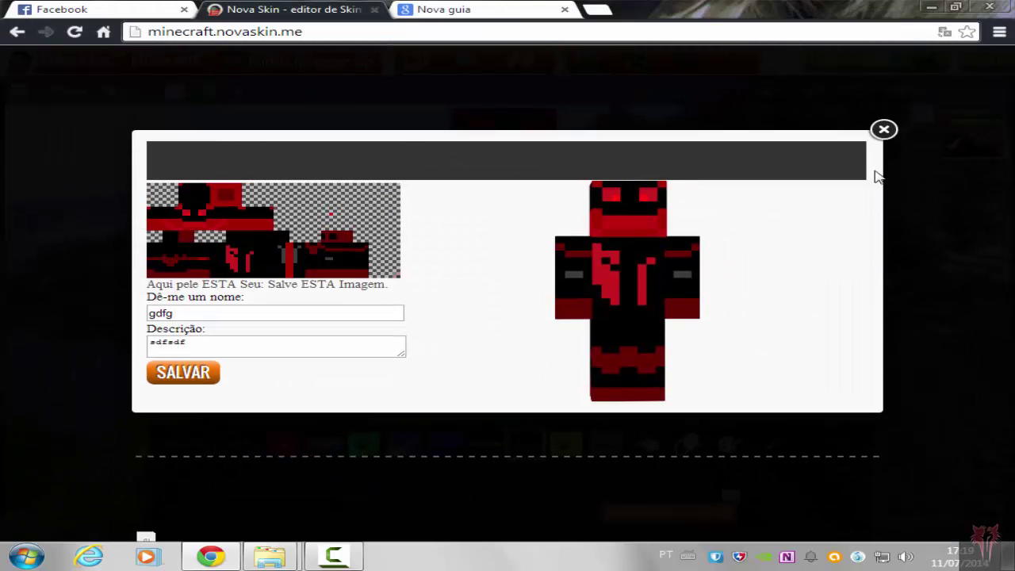
- Minimize the browser and move the steve image file to the lower-right corner of the desktop
{"action": "left_click", "coordinate": [464, 15]}
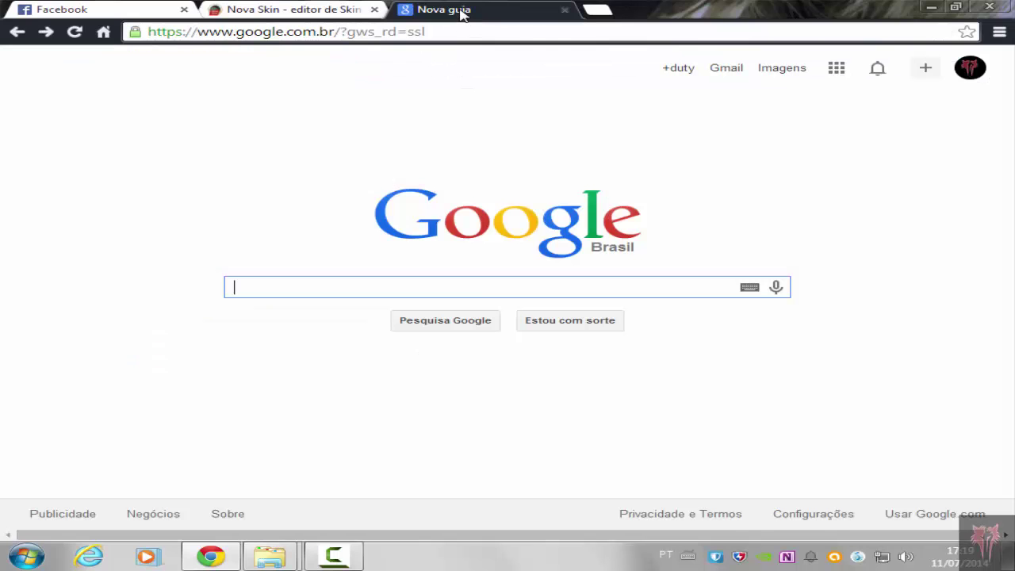
{"action": "left_click", "coordinate": [262, 9]}
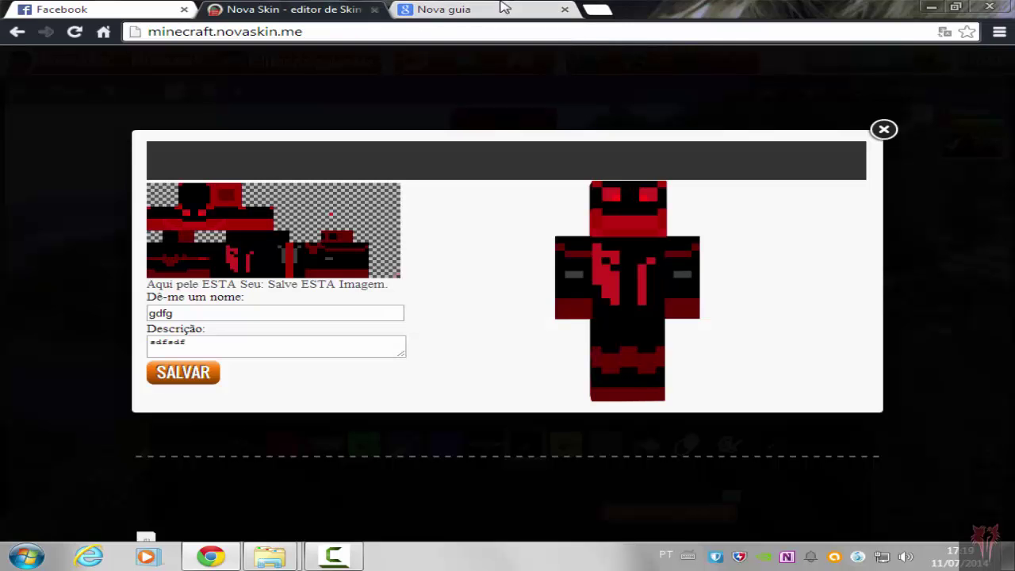
{"action": "left_click", "coordinate": [502, 7]}
{"action": "left_click", "coordinate": [933, 7]}
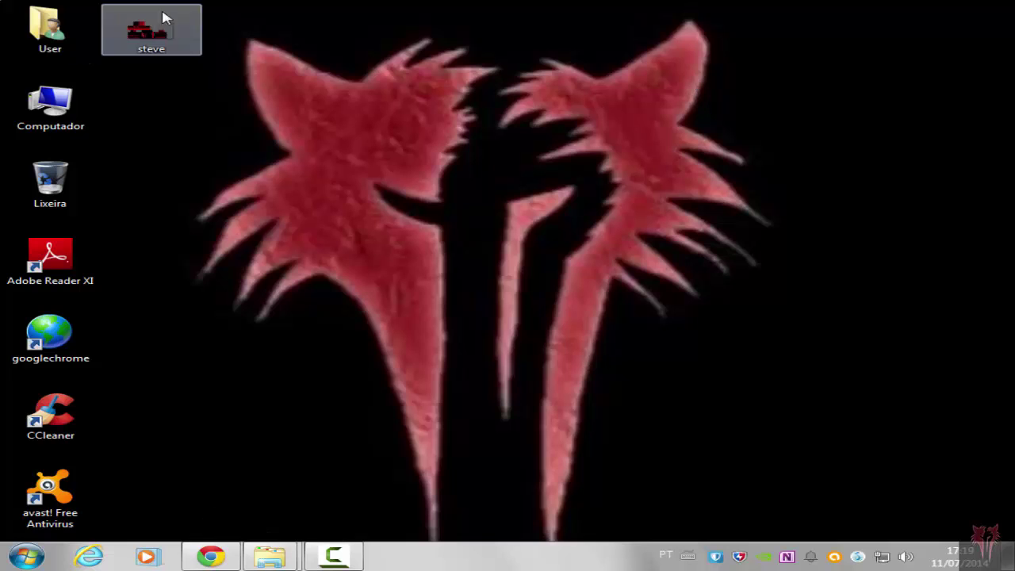
{"action": "left_click_drag", "start_coordinate": [151, 32], "coordinate": [848, 359]}
{"action": "left_click_drag", "start_coordinate": [960, 488], "coordinate": [961, 490]}
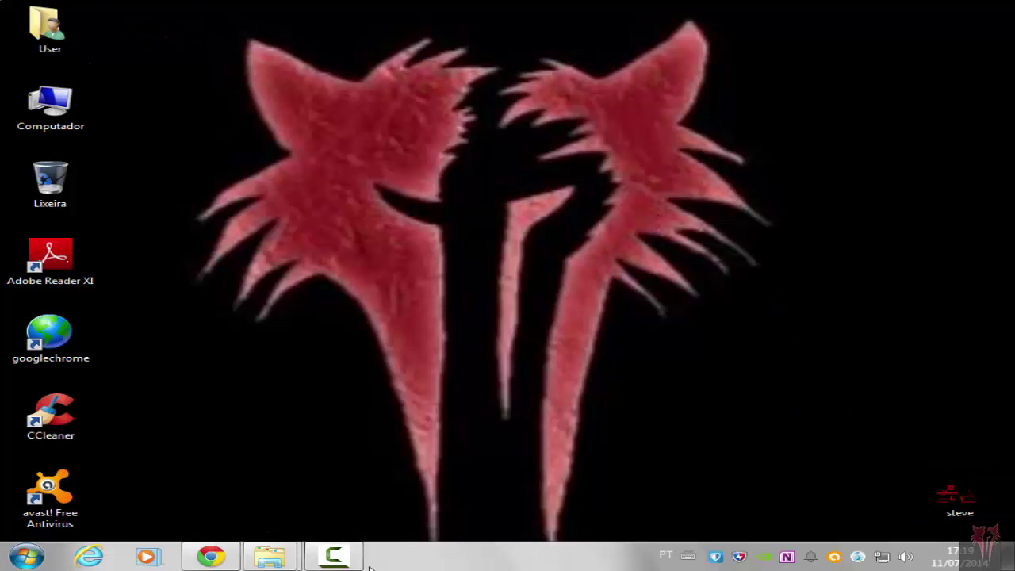
- Return to Chrome and search Google for "resourcespacks 1.7.10"
{"action": "left_click", "coordinate": [352, 440]}
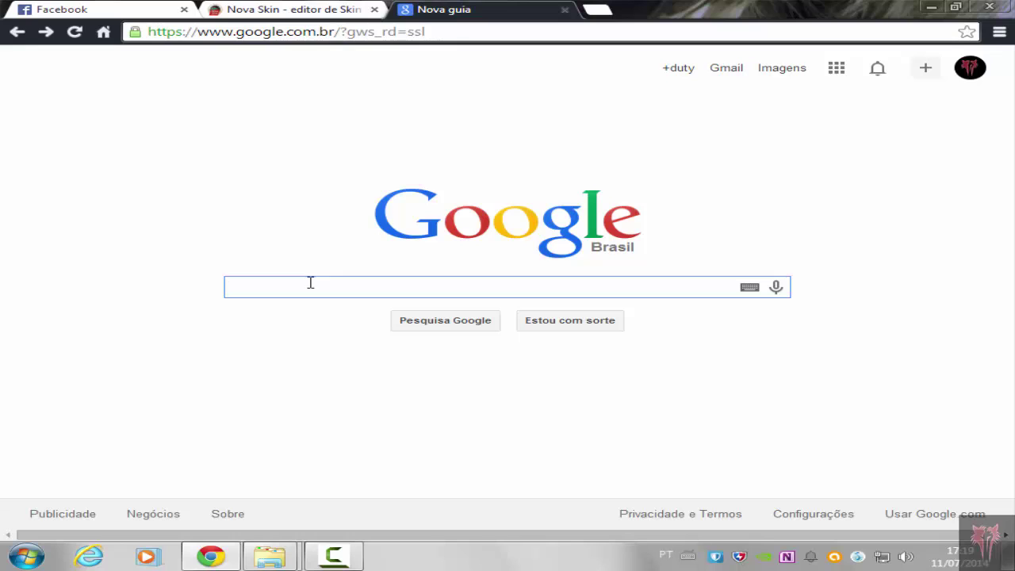
{"action": "type", "text": "res"}
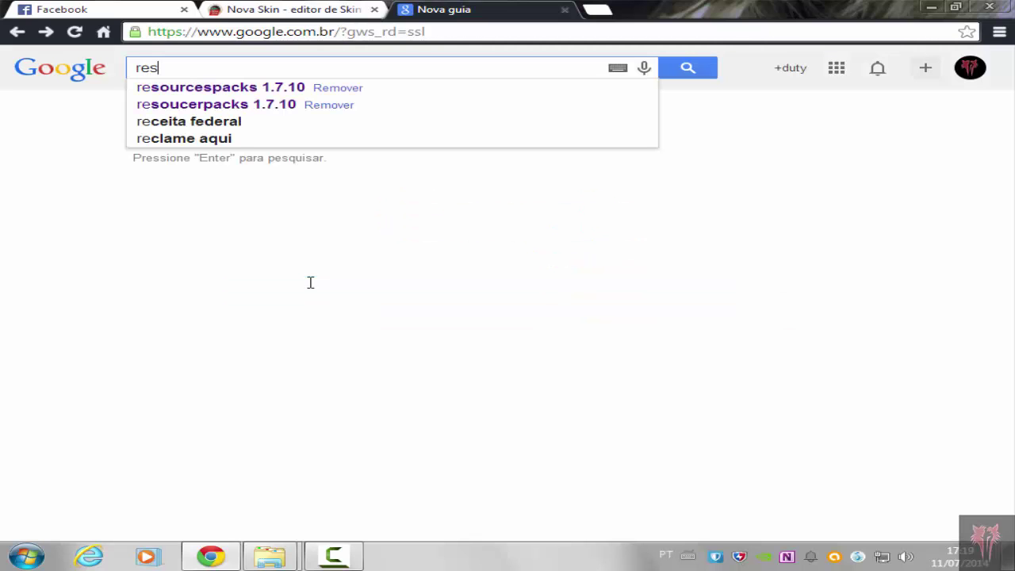
{"action": "type", "text": "our"}
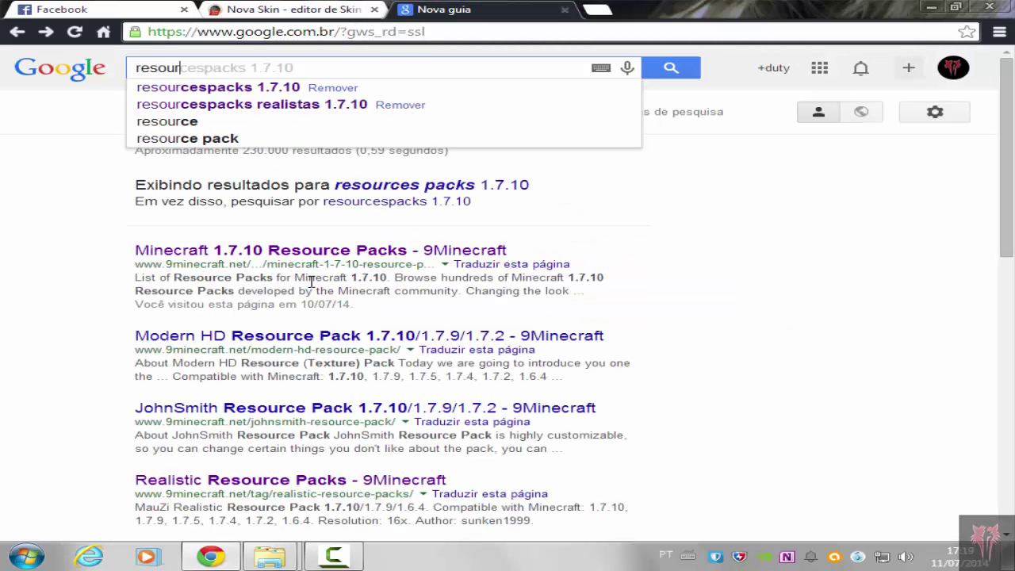
{"action": "type", "text": "cesp"}
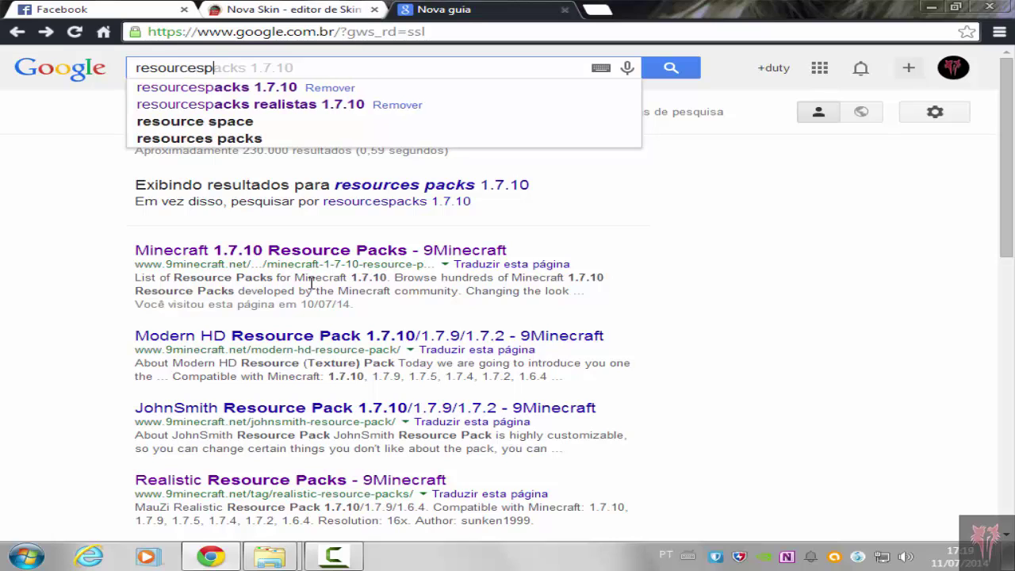
{"action": "key", "text": "Down"}
{"action": "key", "text": "Return"}
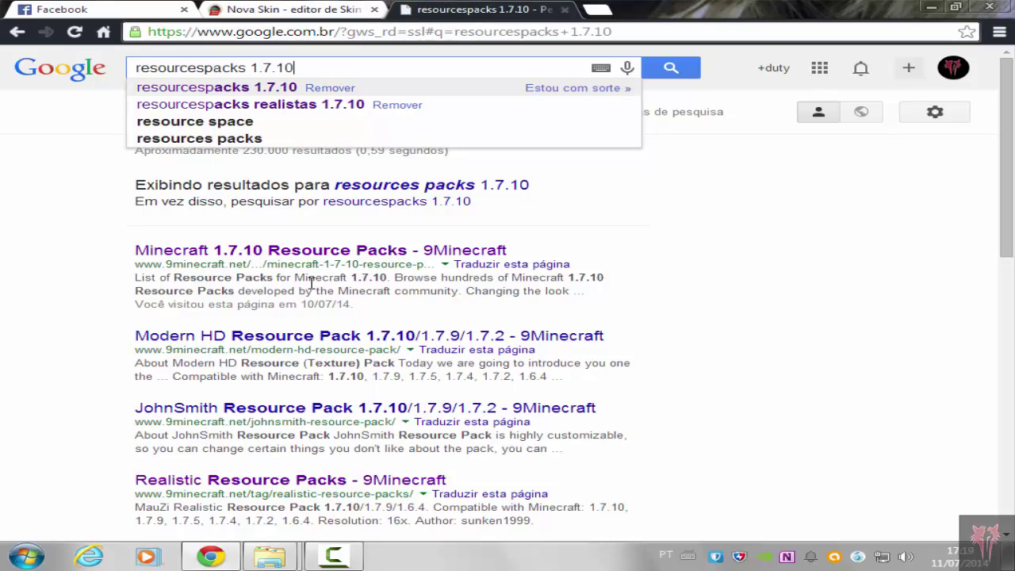
{"action": "left_click", "coordinate": [251, 66]}
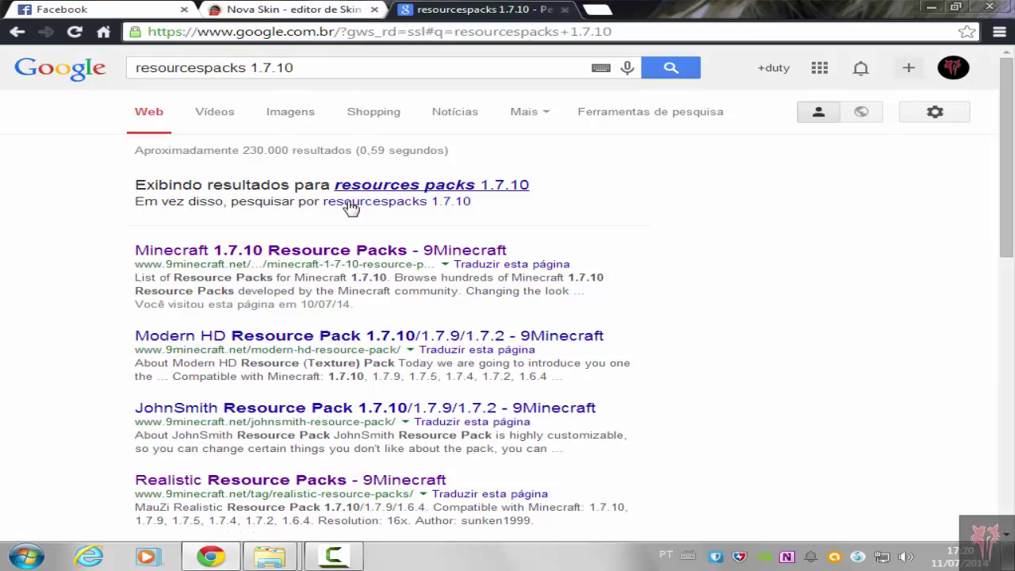
- Open the 9Minecraft result for the JohnSmith Resource Pack 1.7.10/1.7.9/1.7.2 and look through its screenshots
{"action": "left_click", "coordinate": [346, 408]}
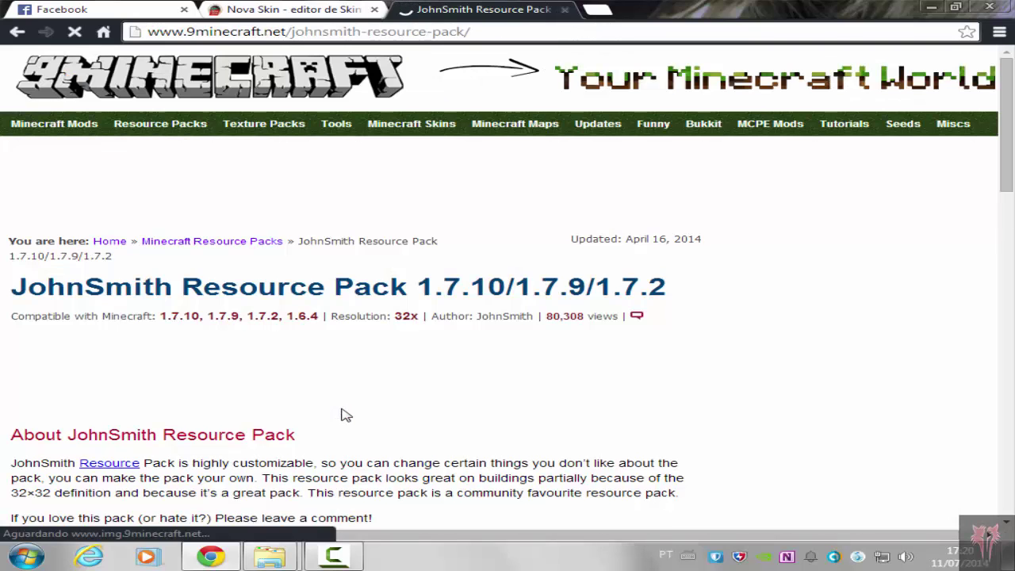
{"action": "scroll", "coordinate": [346, 415], "scroll_direction": "down", "scroll_amount": 5}
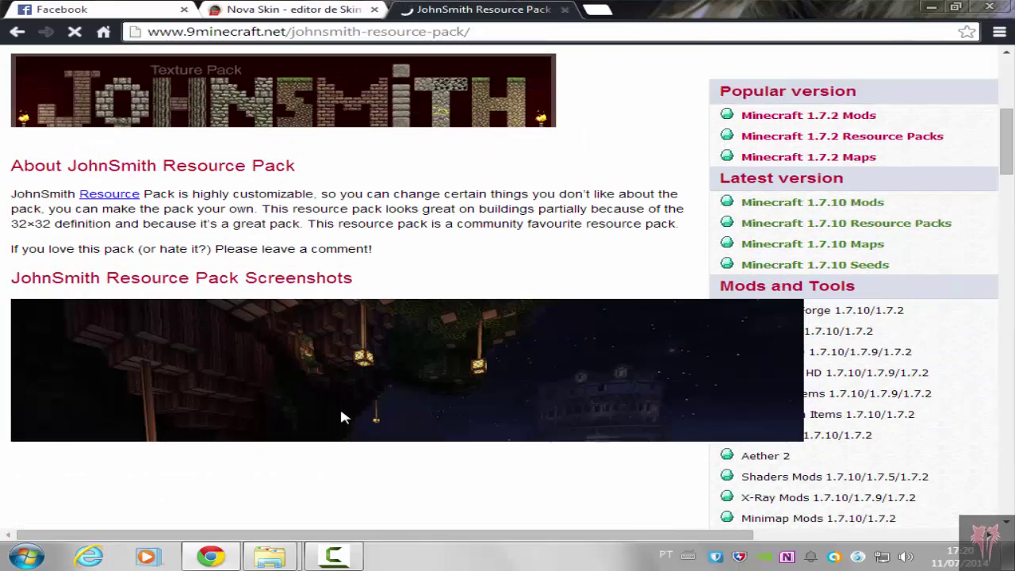
{"action": "scroll", "coordinate": [342, 414], "scroll_direction": "down", "scroll_amount": 3}
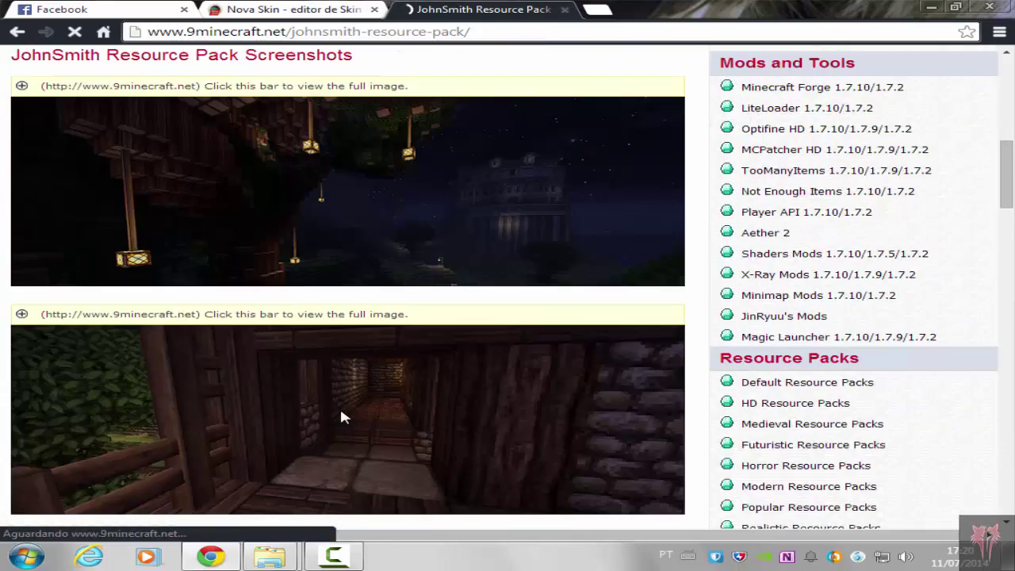
{"action": "scroll", "coordinate": [342, 418], "scroll_direction": "down", "scroll_amount": 6}
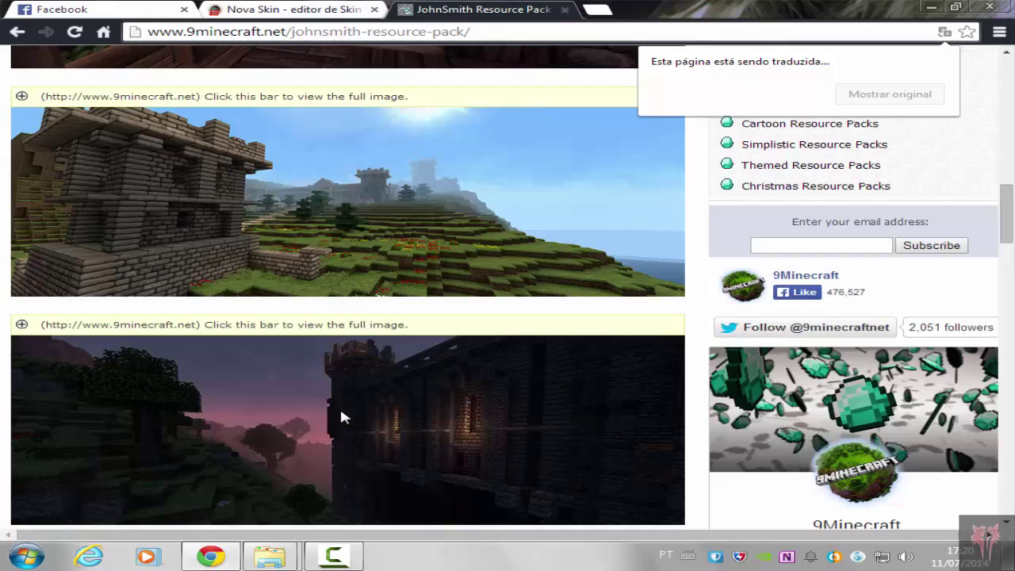
{"action": "scroll", "coordinate": [341, 418], "scroll_direction": "down", "scroll_amount": 5}
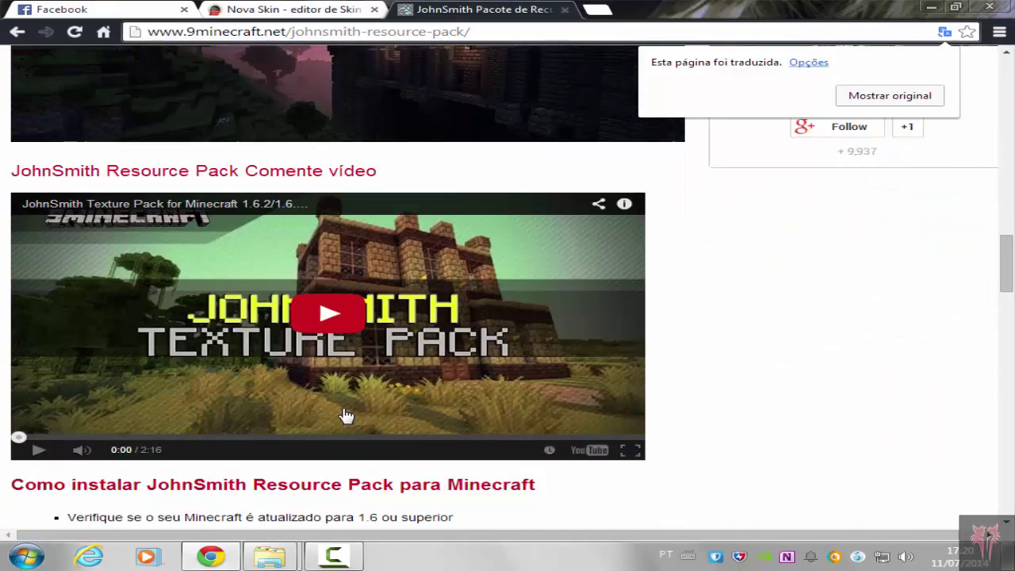
- Play a few seconds of the JohnSmith Resource Pack review video and pause it
{"action": "scroll", "coordinate": [345, 416], "scroll_direction": "down", "scroll_amount": 1}
{"action": "left_click", "coordinate": [346, 256]}
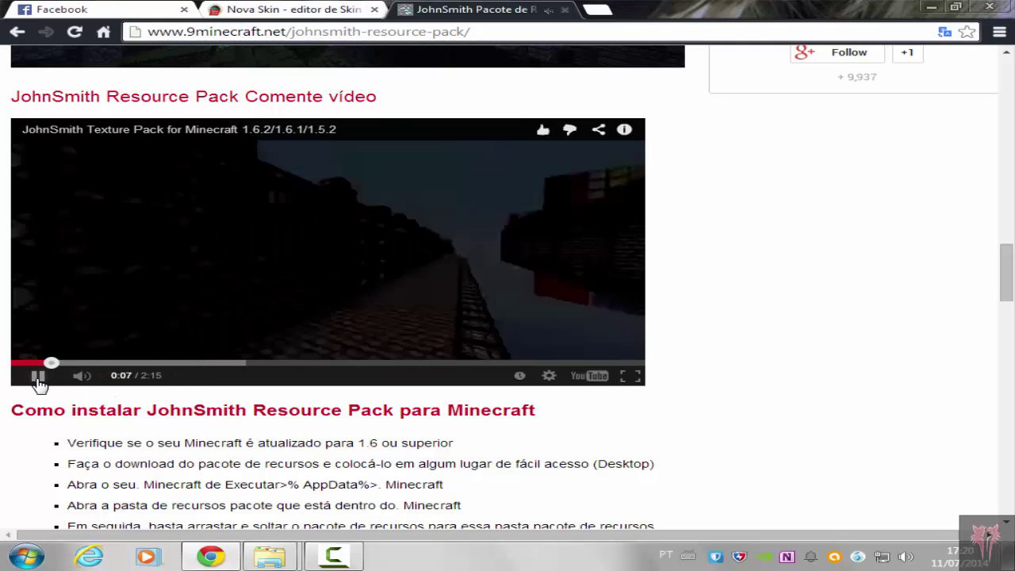
{"action": "left_click", "coordinate": [38, 379]}
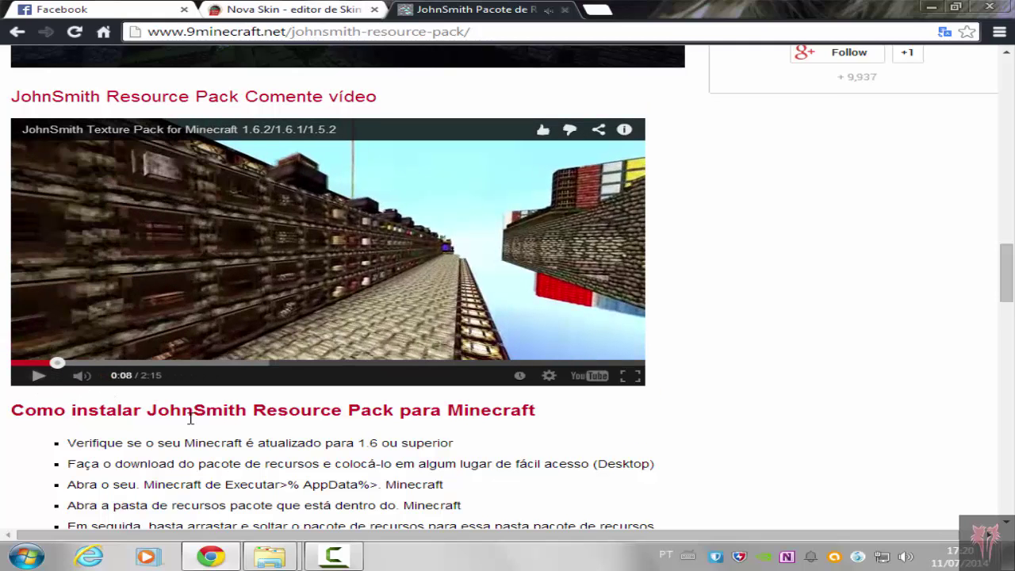
- Download John-Smith-1.7.zip from the first link for version 1.7 and open the archive
{"action": "scroll", "coordinate": [190, 418], "scroll_direction": "down", "scroll_amount": 5}
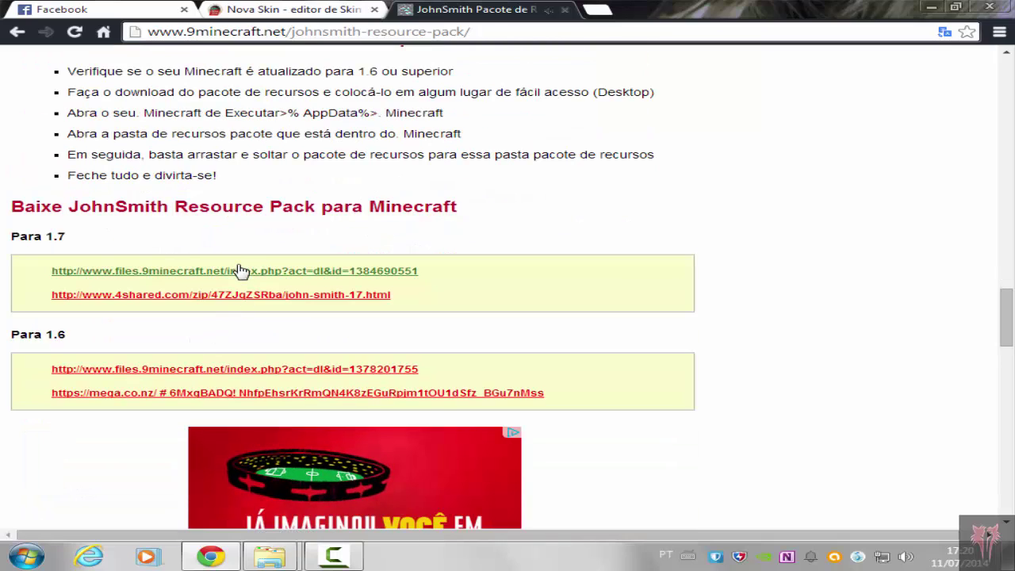
{"action": "left_click", "coordinate": [241, 271]}
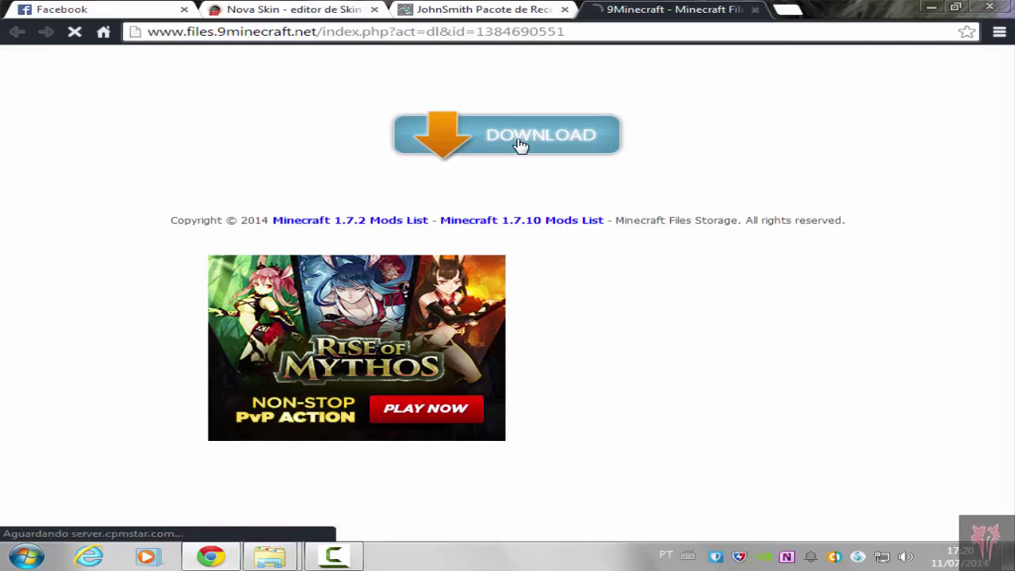
{"action": "left_click", "coordinate": [519, 143]}
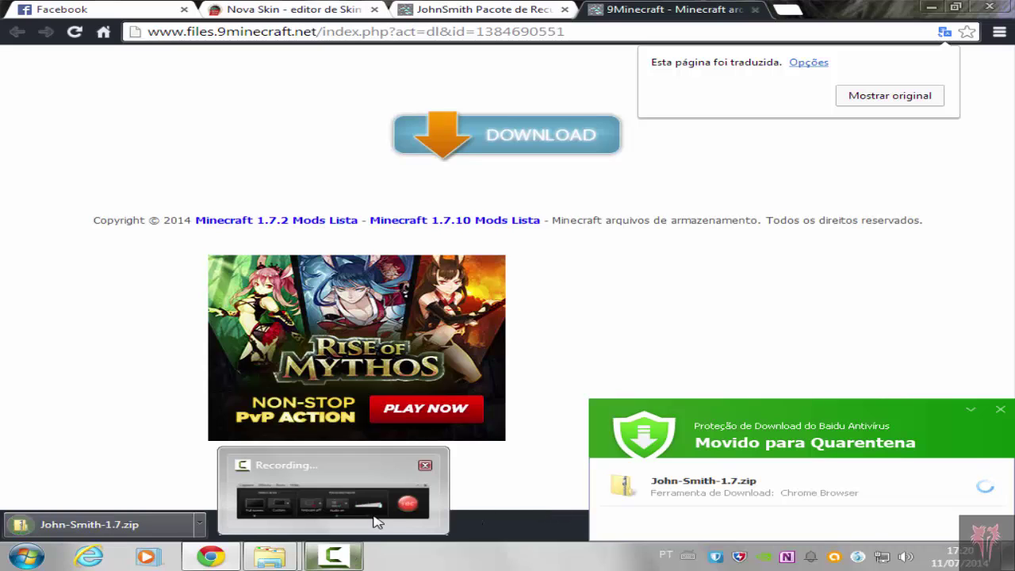
{"action": "left_click", "coordinate": [94, 527]}
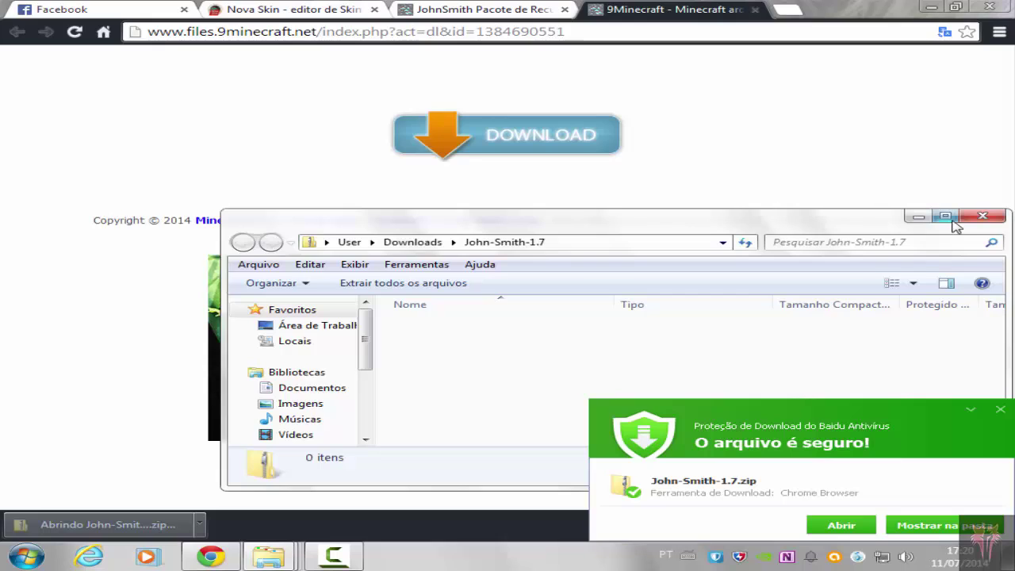
- Maximize the archive window, then reopen John-Smith-1.7 from the user's Downloads folder to check its contents
{"action": "left_click", "coordinate": [948, 218]}
{"action": "left_click", "coordinate": [1001, 409]}
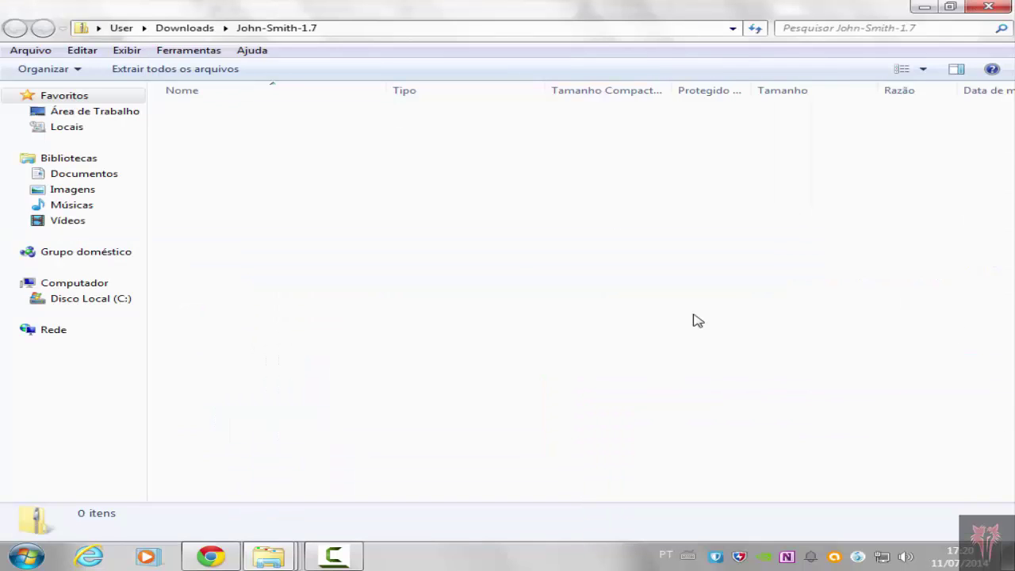
{"action": "left_click", "coordinate": [119, 109]}
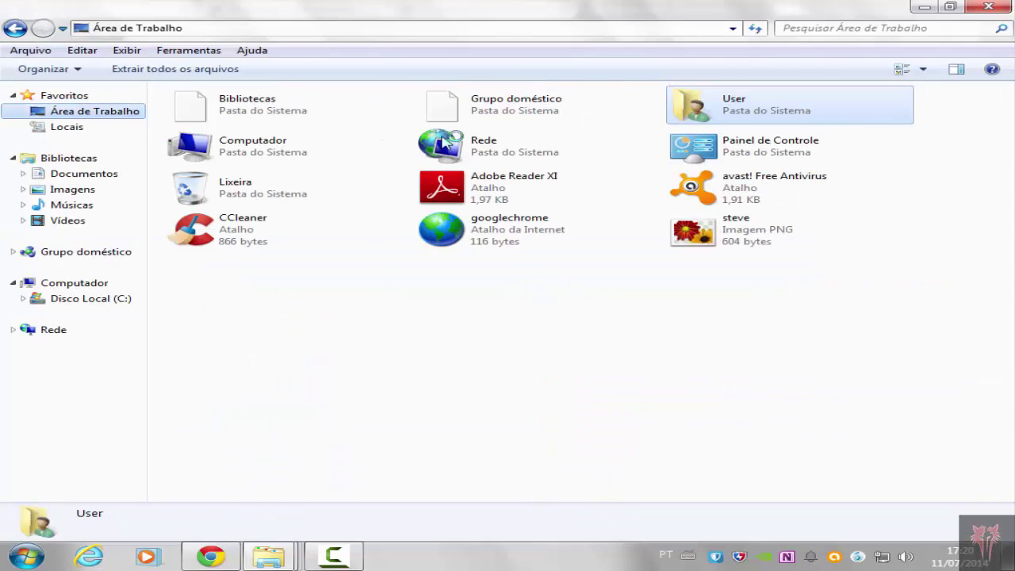
{"action": "double_click", "coordinate": [755, 104]}
{"action": "double_click", "coordinate": [429, 115]}
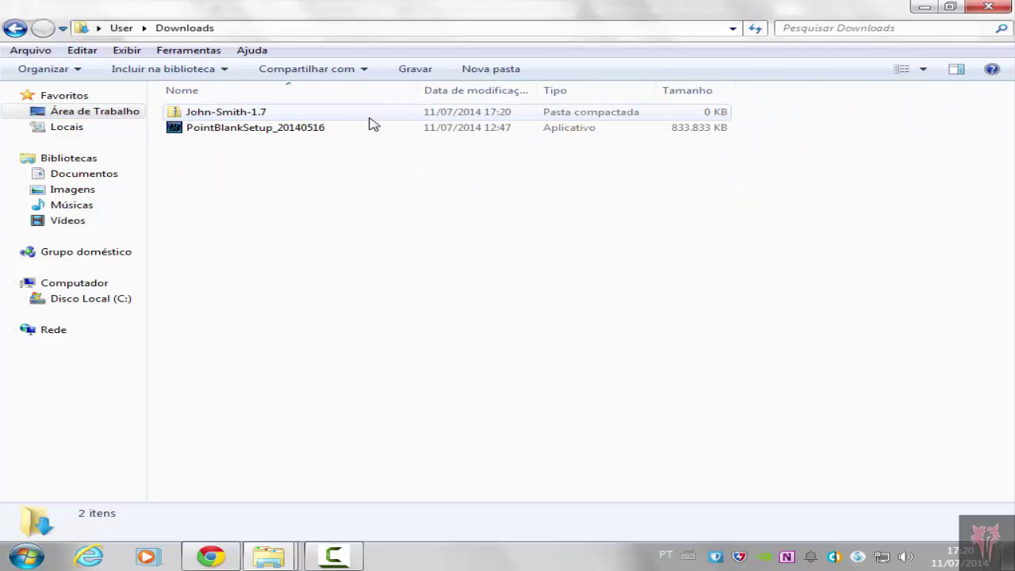
{"action": "double_click", "coordinate": [283, 112]}
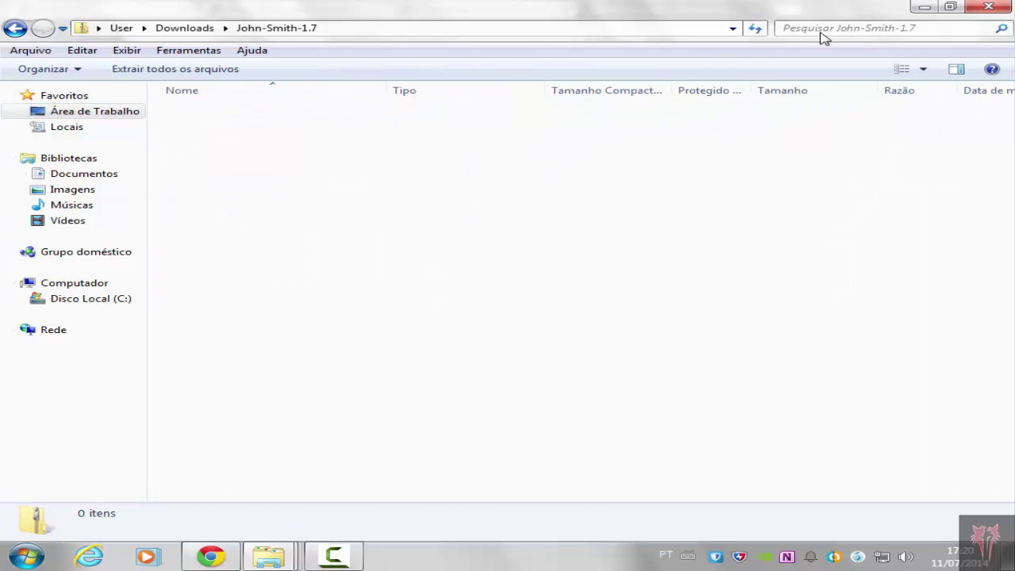
- Delete the John-Smith-1.7 archive from the user's Downloads folder
{"action": "left_click", "coordinate": [116, 111]}
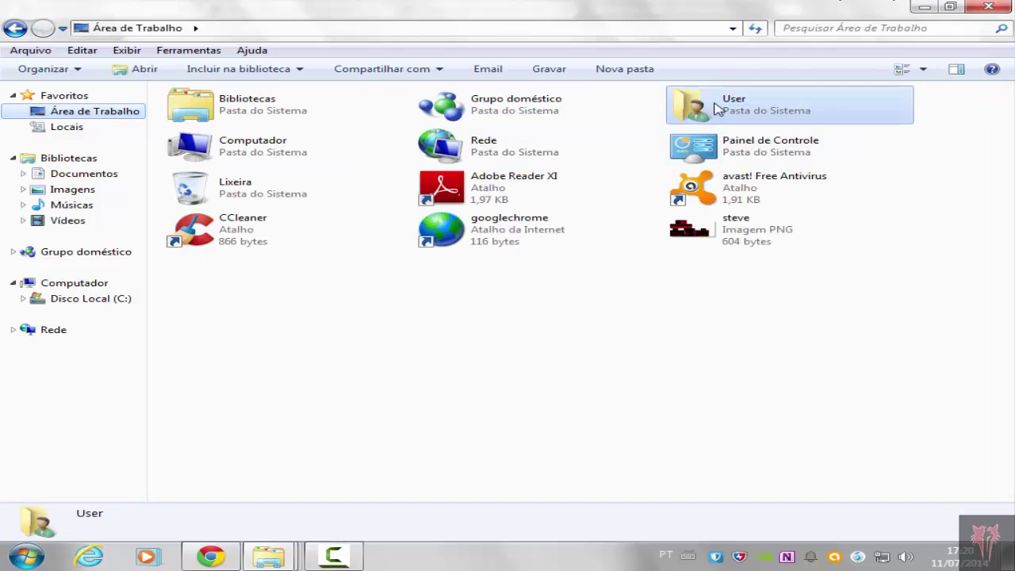
{"action": "double_click", "coordinate": [721, 106]}
{"action": "double_click", "coordinate": [428, 111]}
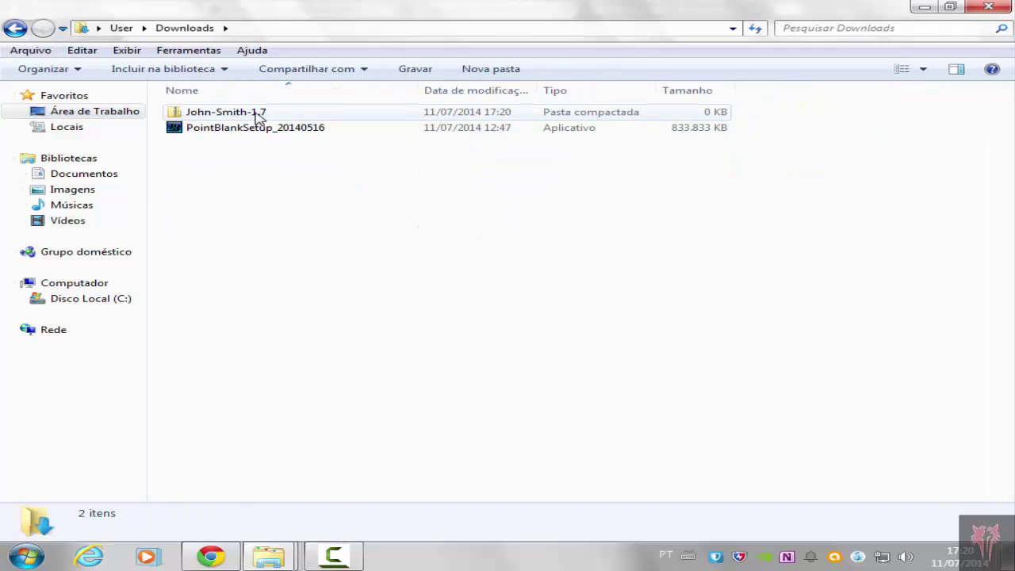
{"action": "right_click", "coordinate": [259, 116]}
{"action": "left_click", "coordinate": [321, 484]}
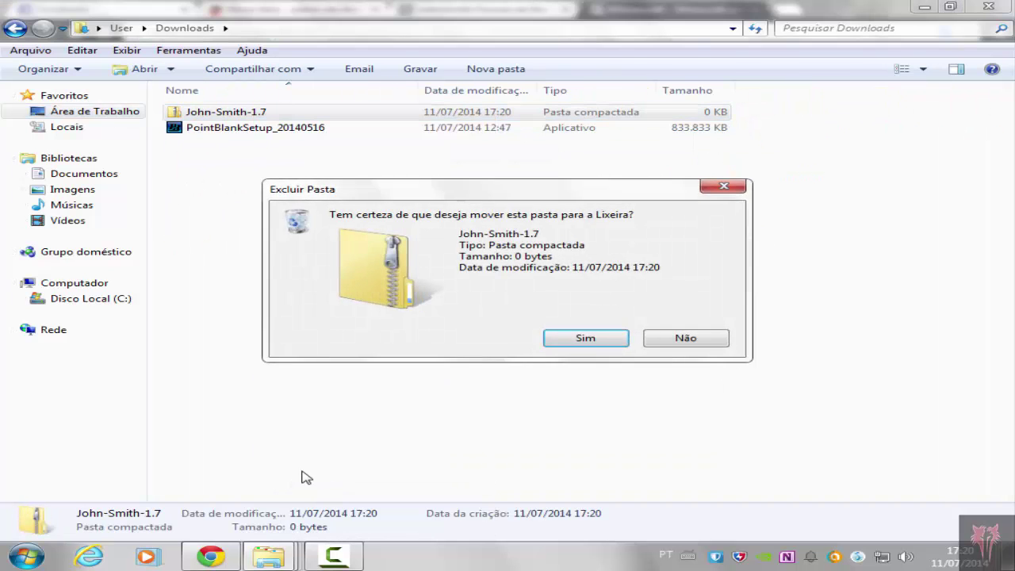
{"action": "key", "text": "Return"}
- Empty the Recycle Bin from the desktop folder
{"action": "left_click", "coordinate": [73, 109]}
{"action": "right_click", "coordinate": [204, 172]}
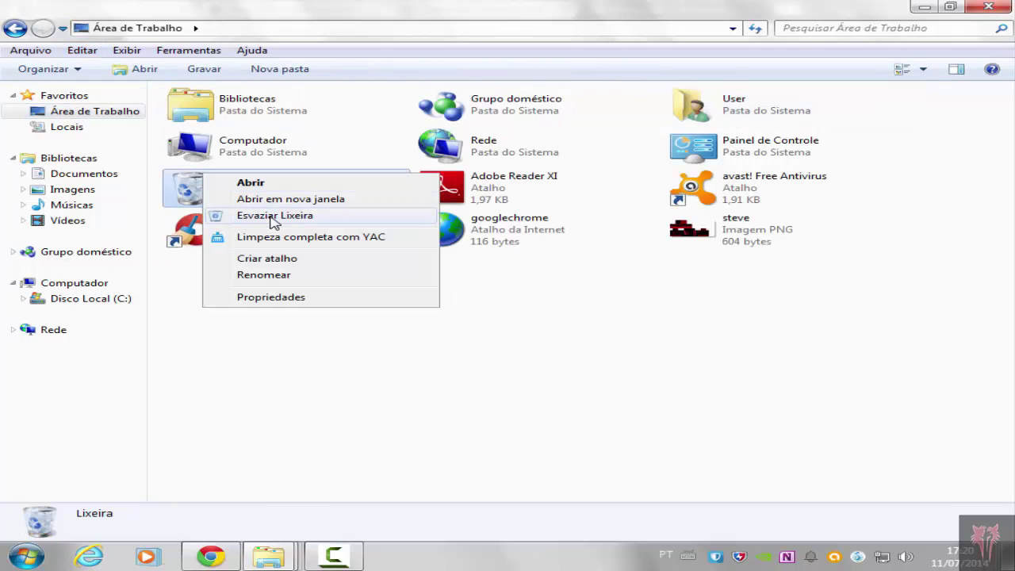
{"action": "left_click", "coordinate": [273, 222]}
{"action": "key", "text": "Return"}
- Switch to Chrome, close the 9Minecraft download page and open the site's list of Minecraft 1.7.10 resource packs
{"action": "key", "text": "alt+Tab"}
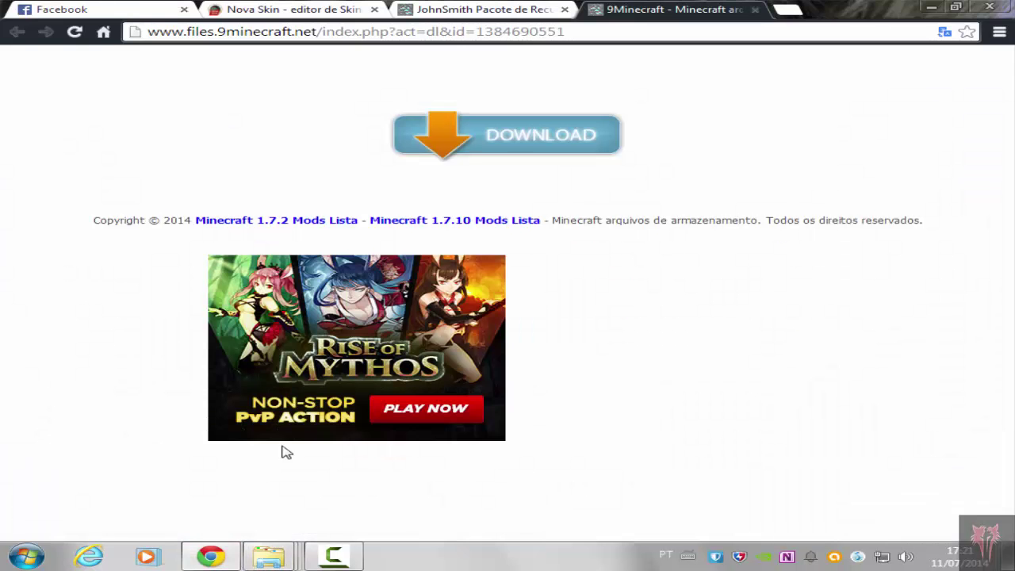
{"action": "left_click", "coordinate": [756, 9]}
{"action": "scroll", "coordinate": [403, 264], "scroll_direction": "up", "scroll_amount": 5}
{"action": "scroll", "coordinate": [403, 264], "scroll_direction": "up", "scroll_amount": 15}
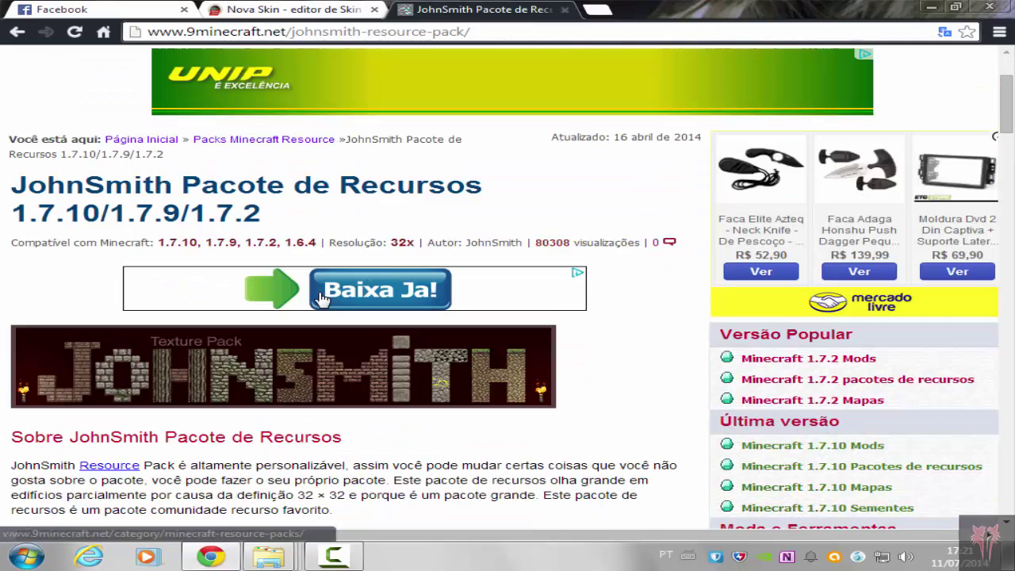
{"action": "left_click", "coordinate": [928, 468]}
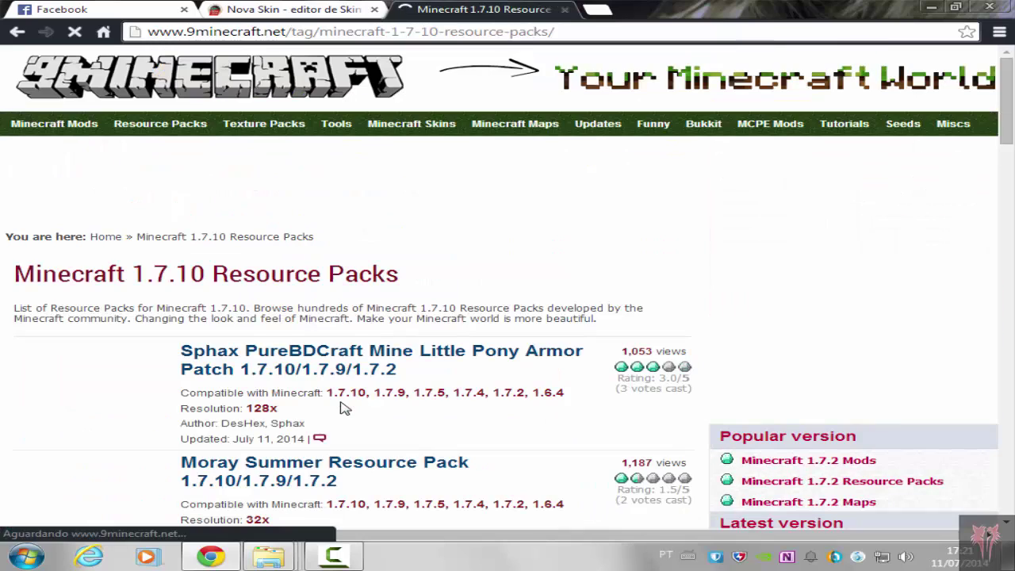
{"action": "scroll", "coordinate": [343, 408], "scroll_direction": "down", "scroll_amount": 1}
{"action": "left_click", "coordinate": [337, 558]}
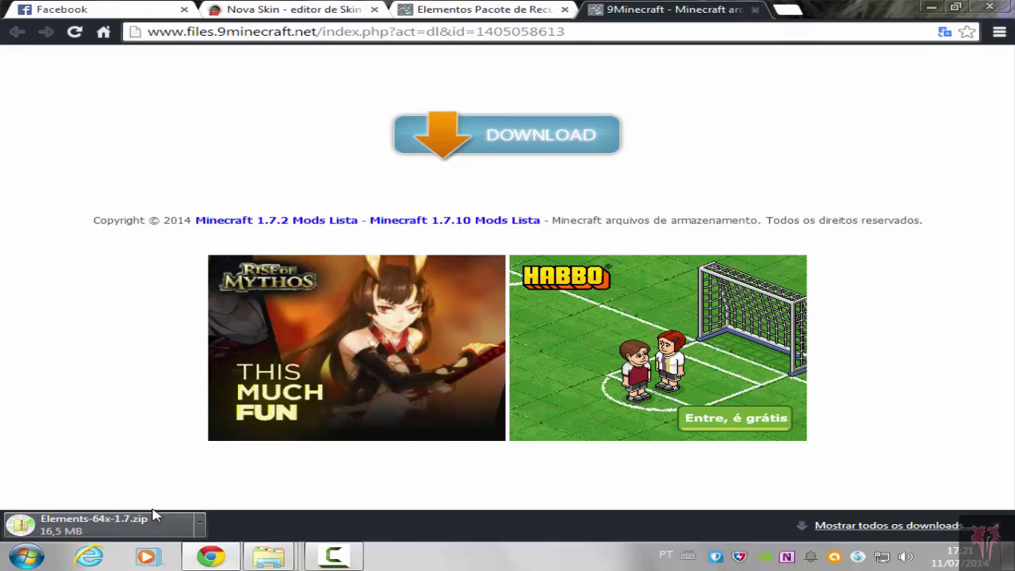
{"action": "left_click", "coordinate": [353, 553]}
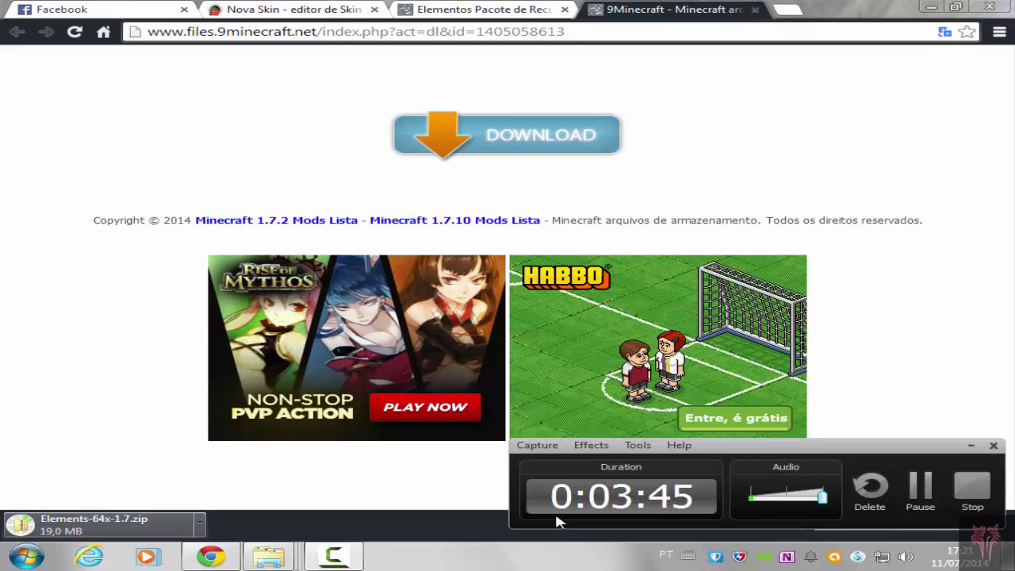
{"action": "left_click", "coordinate": [918, 486]}
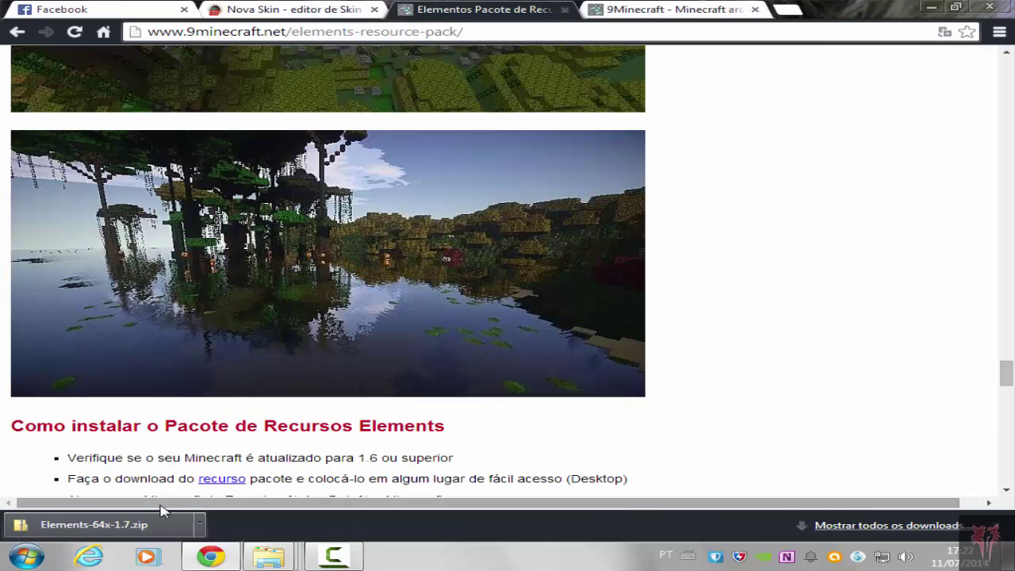
- Open the downloaded Elements-64x-1.7.zip in a maximized window and browse to assets/minecraft/textures/entity
{"action": "left_click", "coordinate": [111, 520]}
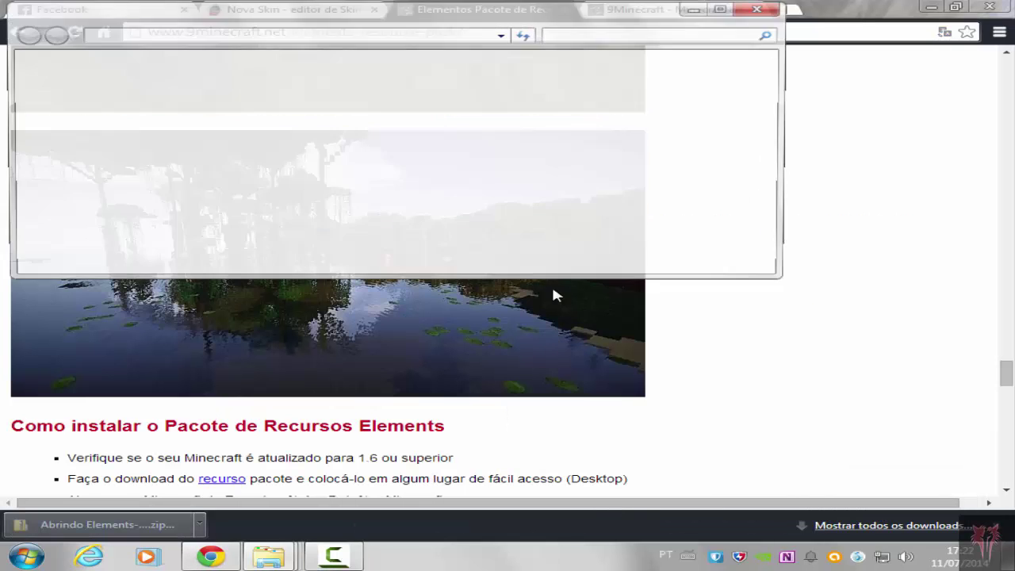
{"action": "left_click", "coordinate": [725, 10]}
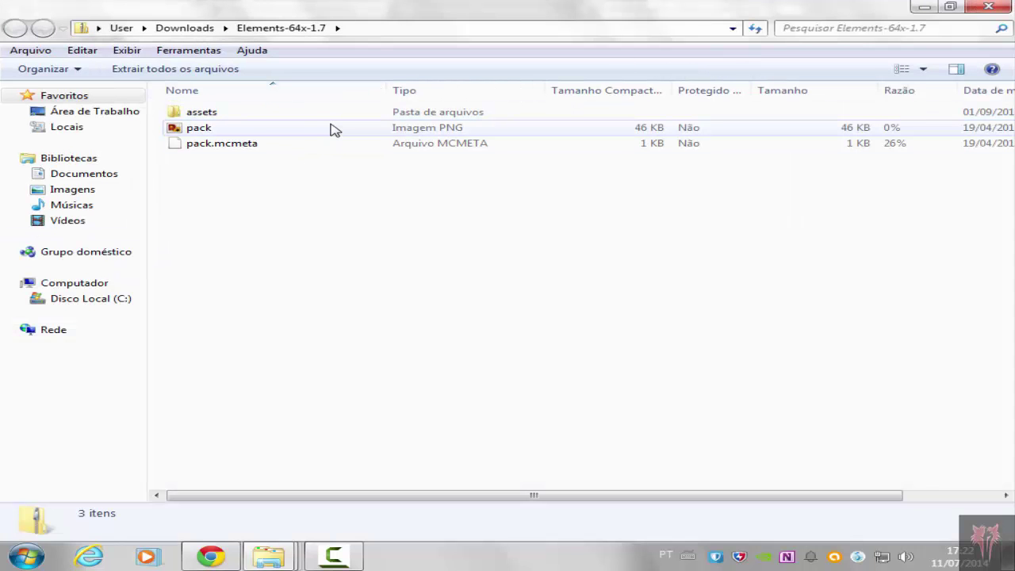
{"action": "double_click", "coordinate": [198, 115]}
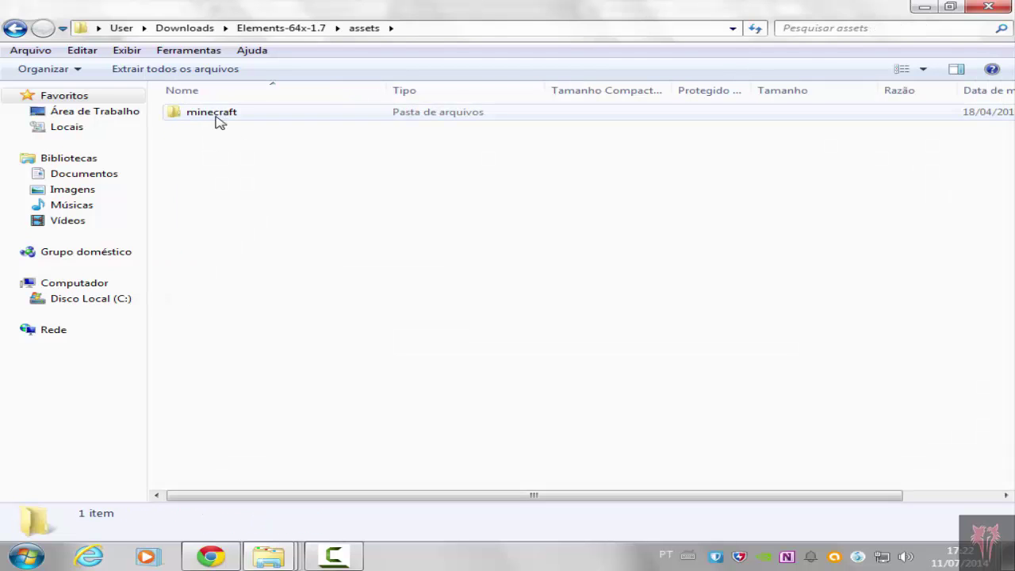
{"action": "double_click", "coordinate": [223, 118]}
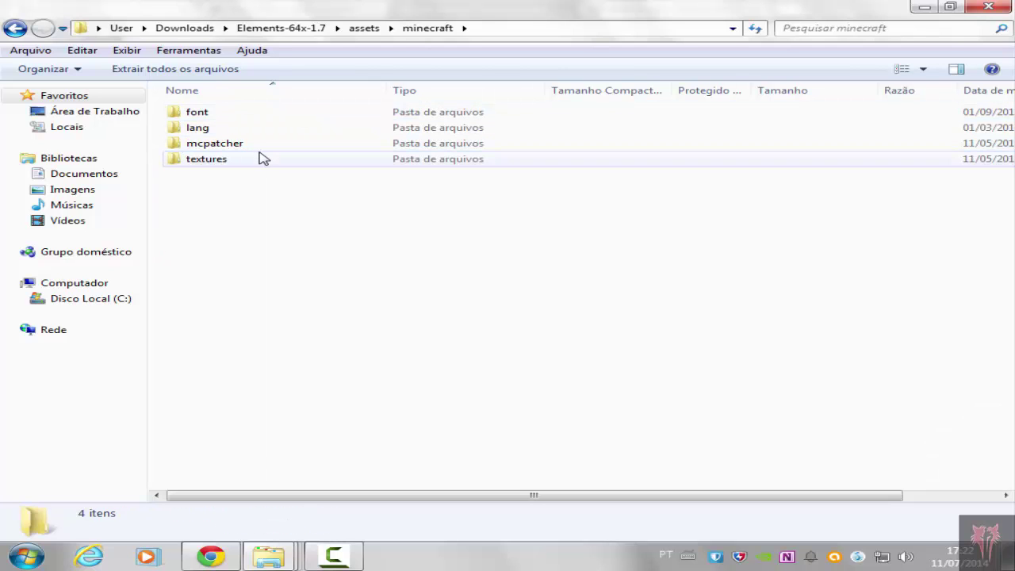
{"action": "left_click", "coordinate": [265, 162]}
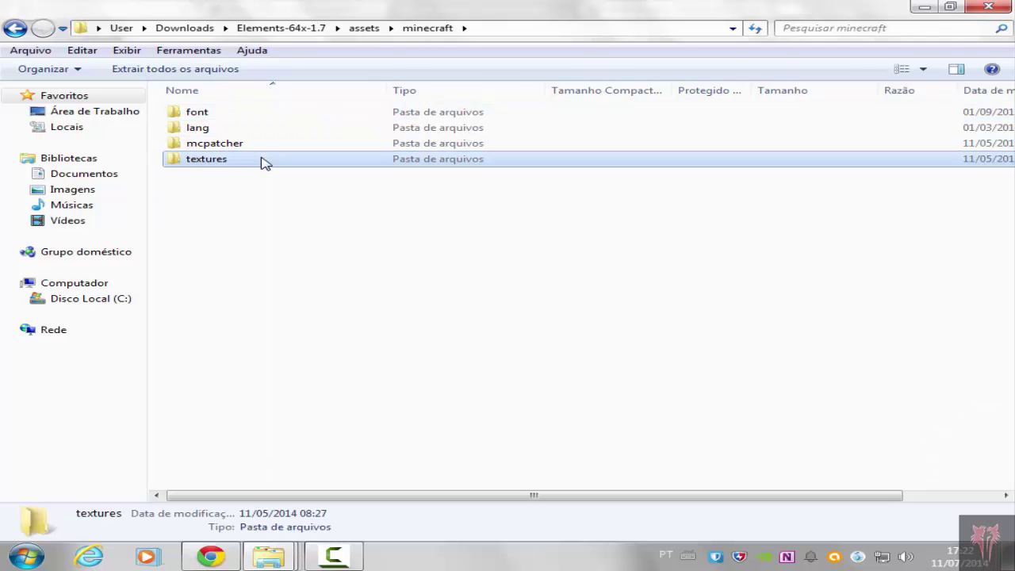
{"action": "double_click", "coordinate": [265, 161]}
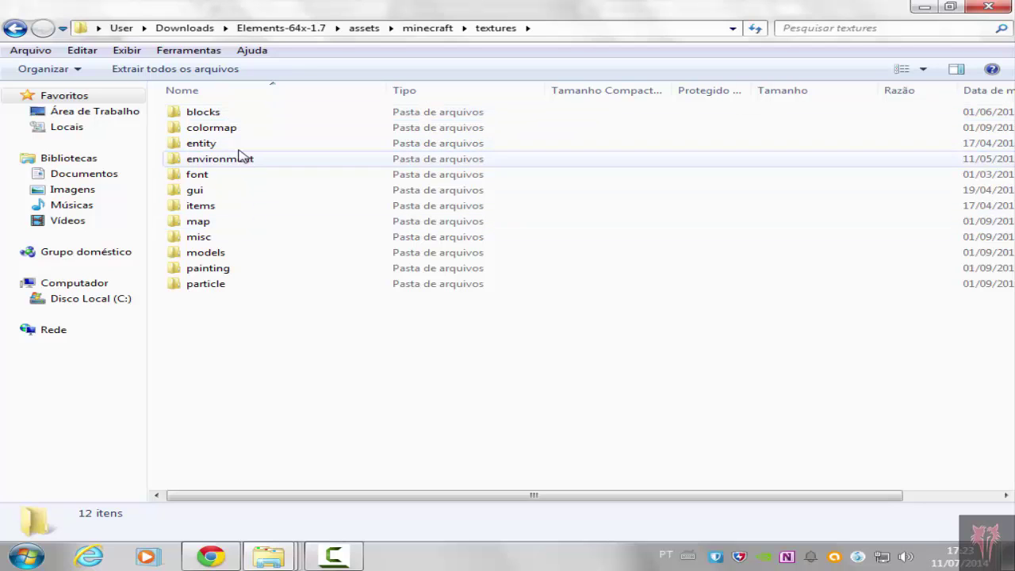
{"action": "double_click", "coordinate": [201, 144]}
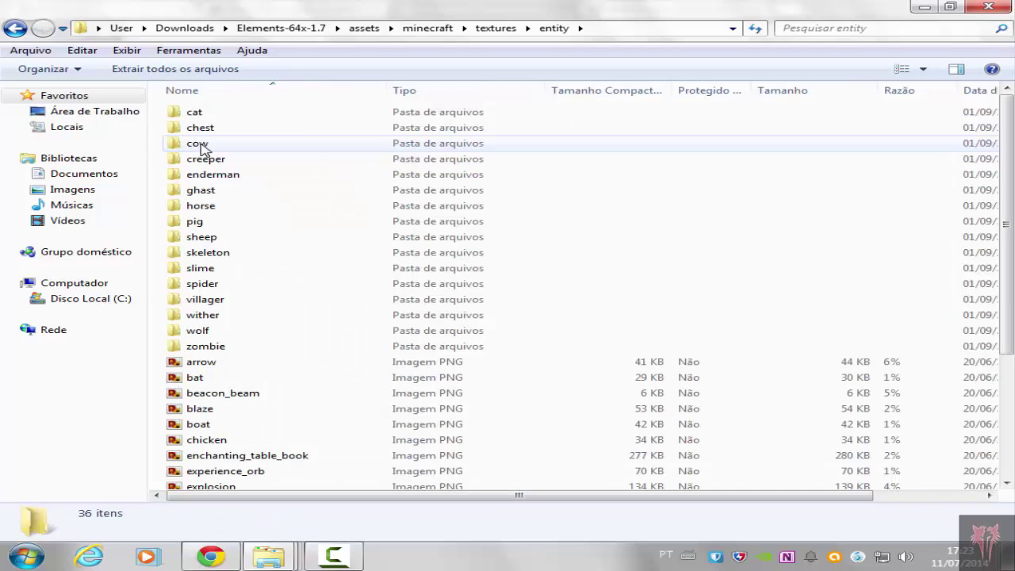
- View the pack's steve image in the entity folder and close it
{"action": "scroll", "coordinate": [536, 309], "scroll_direction": "down", "scroll_amount": 4}
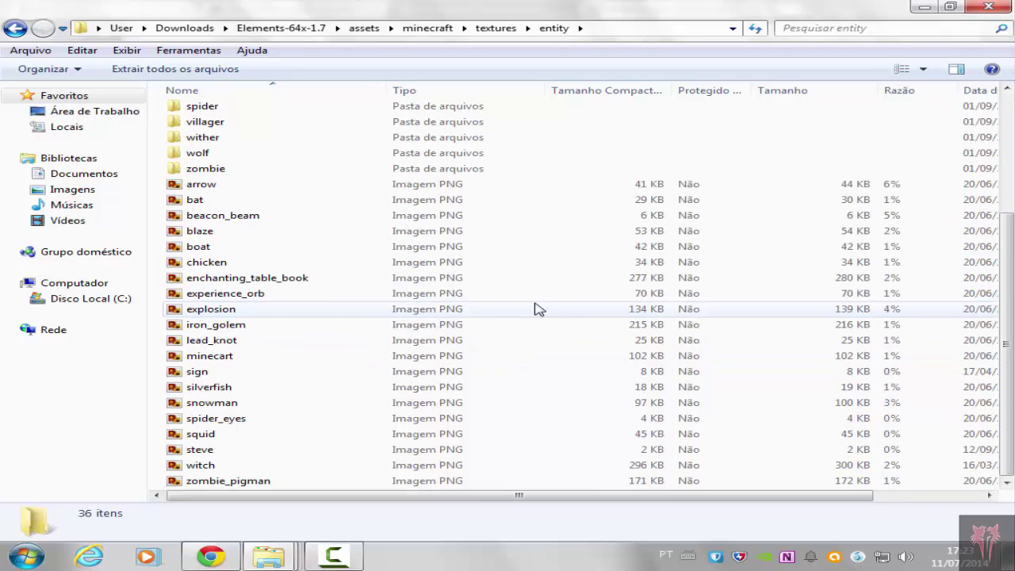
{"action": "left_click", "coordinate": [202, 450]}
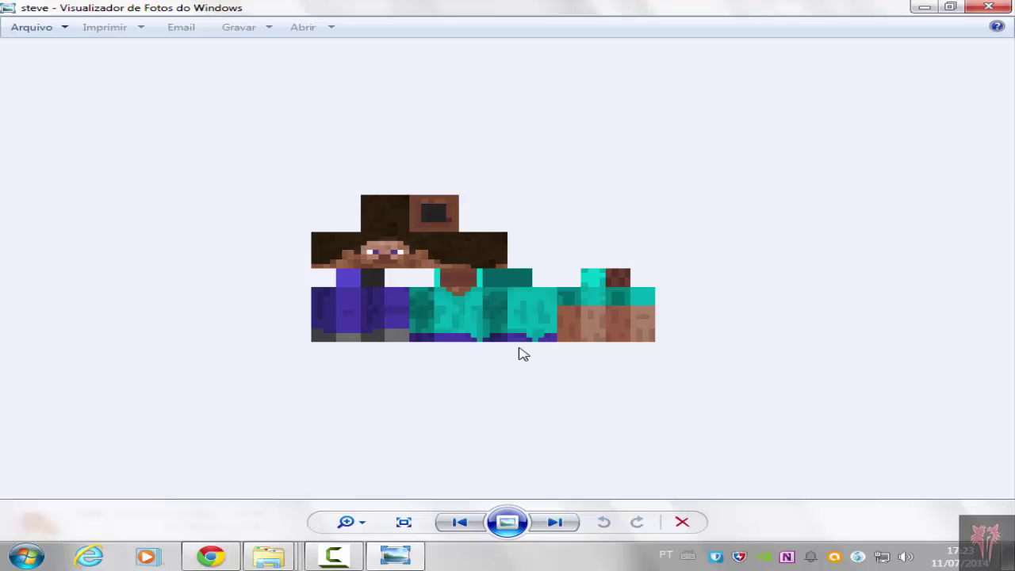
{"action": "left_click", "coordinate": [989, 7]}
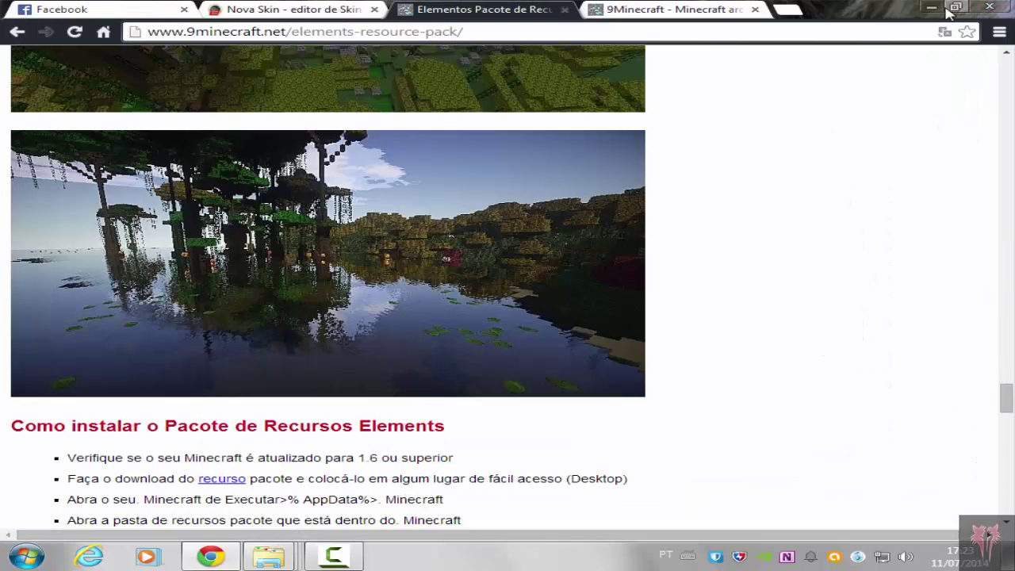
- Minimize Chrome and the desktop folder window to clear the screen
{"action": "mouse_move", "coordinate": [268, 555]}
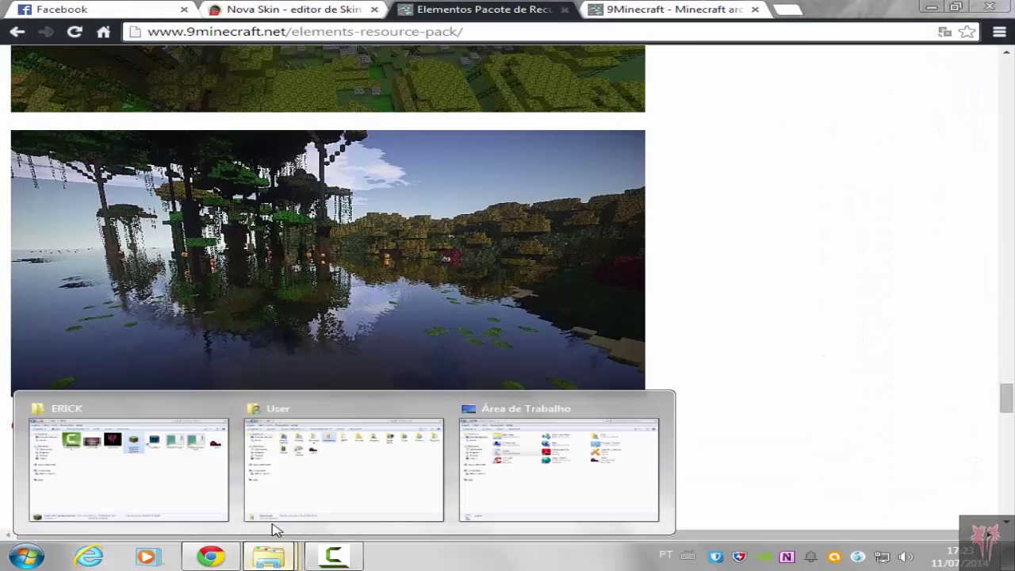
{"action": "mouse_move", "coordinate": [336, 498]}
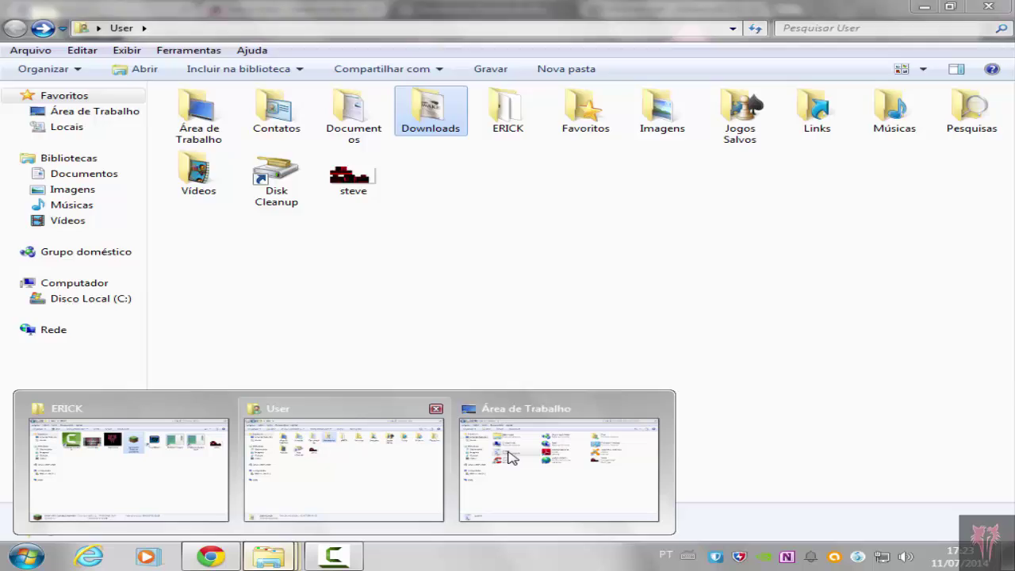
{"action": "mouse_move", "coordinate": [510, 458]}
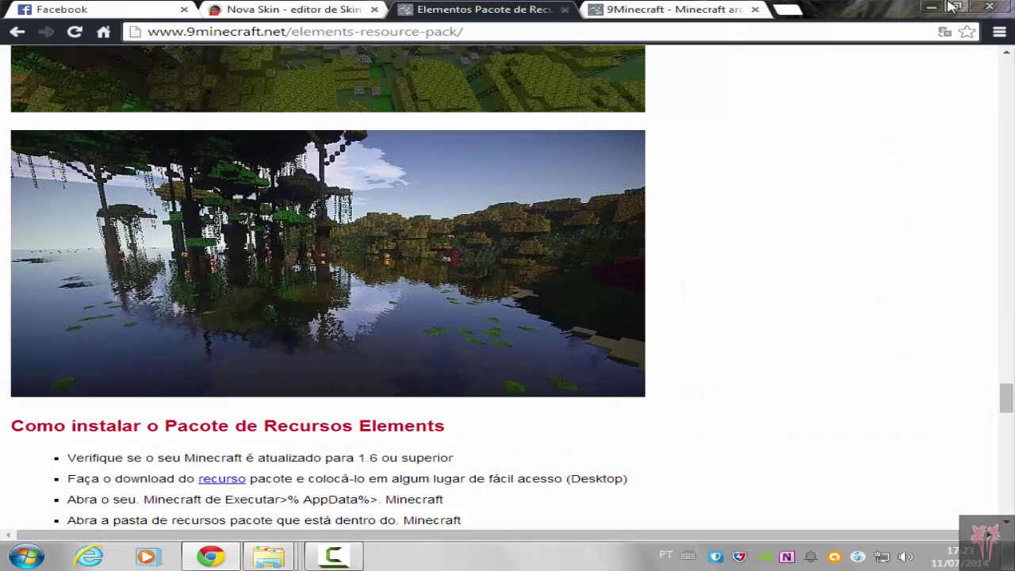
{"action": "left_click", "coordinate": [927, 6]}
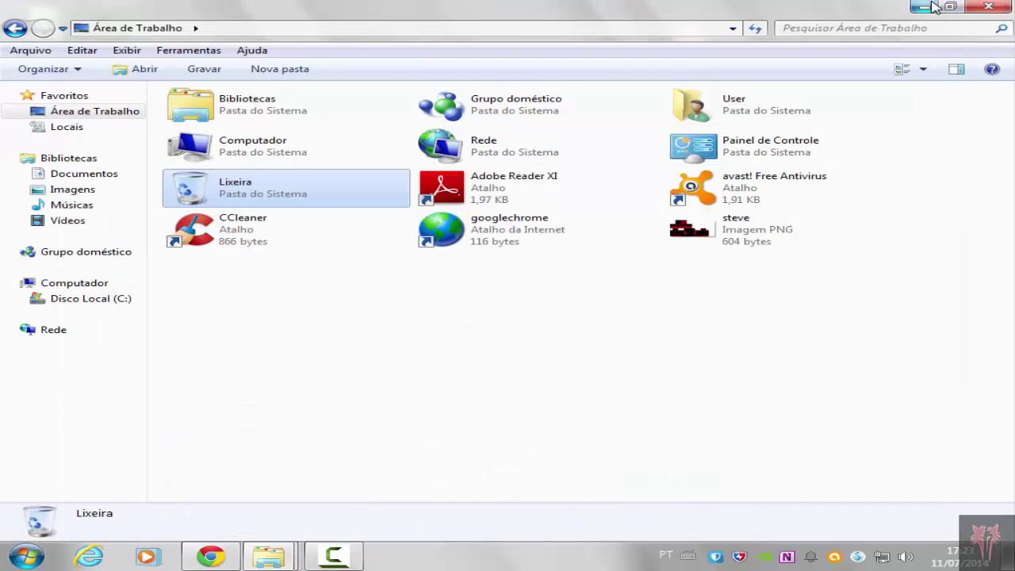
{"action": "left_click", "coordinate": [926, 6]}
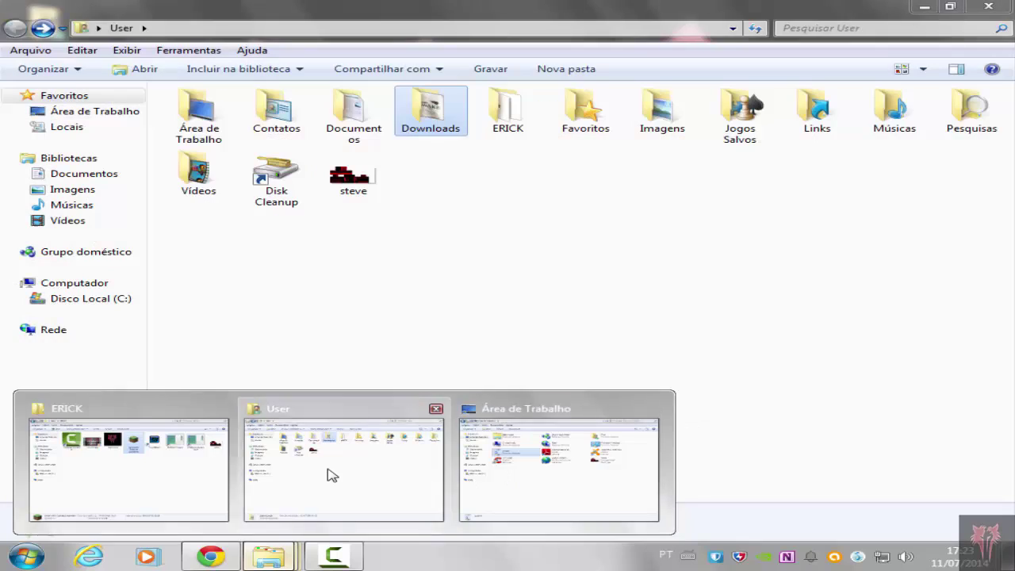
- Switch to the User folder window, open Elements-64x-1.7 from Downloads and go to assets/minecraft/textures/entity
{"action": "left_click", "coordinate": [328, 474]}
{"action": "double_click", "coordinate": [411, 132]}
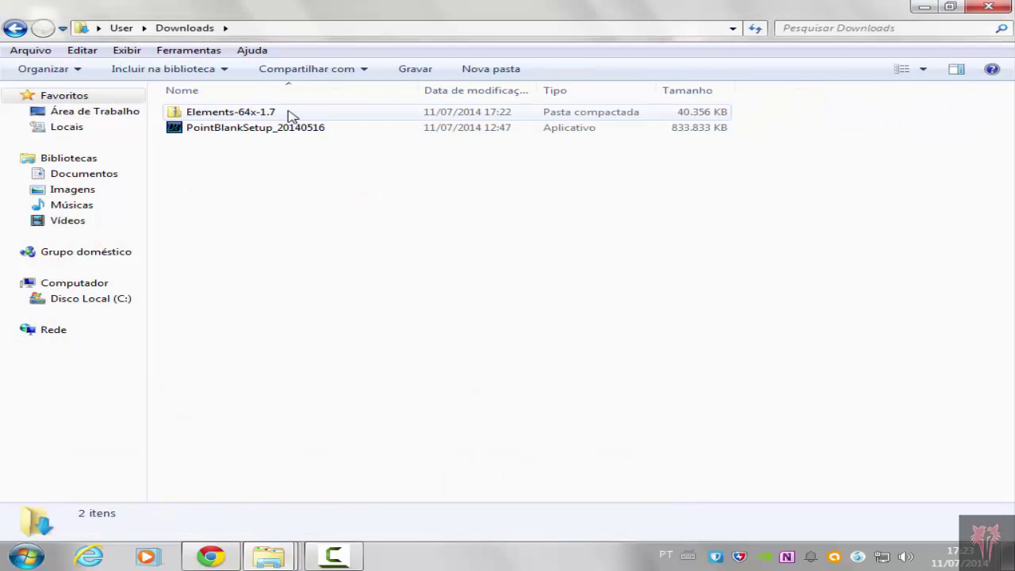
{"action": "double_click", "coordinate": [288, 113]}
{"action": "double_click", "coordinate": [286, 117]}
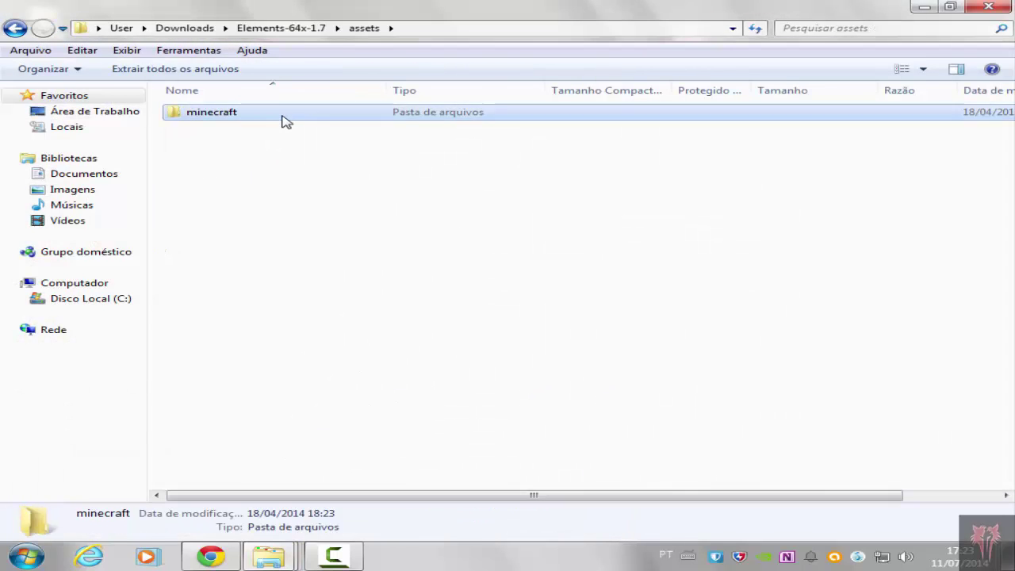
{"action": "double_click", "coordinate": [284, 117]}
{"action": "double_click", "coordinate": [284, 159]}
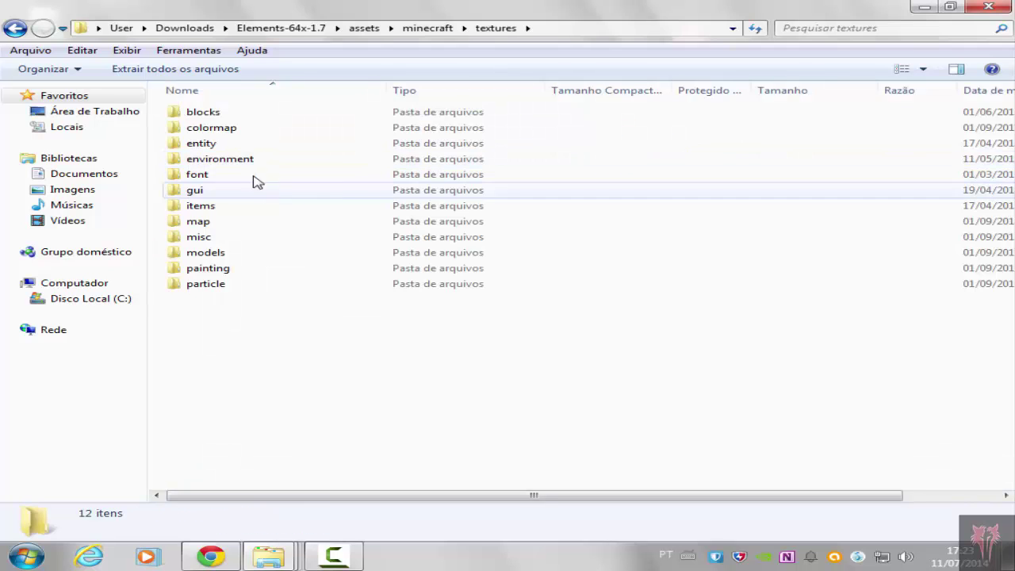
{"action": "double_click", "coordinate": [208, 142]}
- Copy the desktop's steve.png into the pack's entity folder, replacing the existing steve image
{"action": "scroll", "coordinate": [299, 245], "scroll_direction": "down", "scroll_amount": 4}
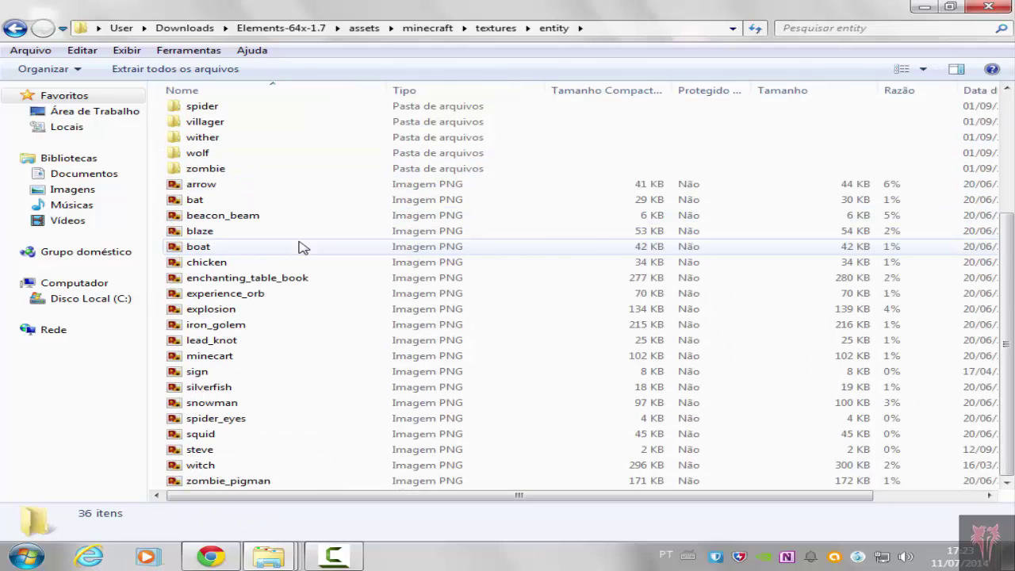
{"action": "left_click", "coordinate": [950, 7]}
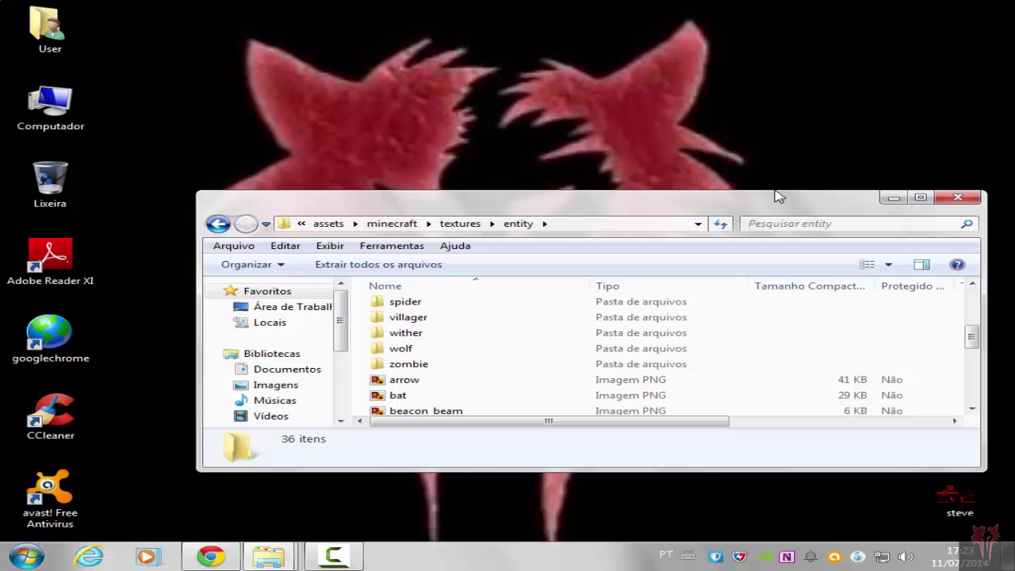
{"action": "left_click_drag", "start_coordinate": [778, 197], "coordinate": [613, 77]}
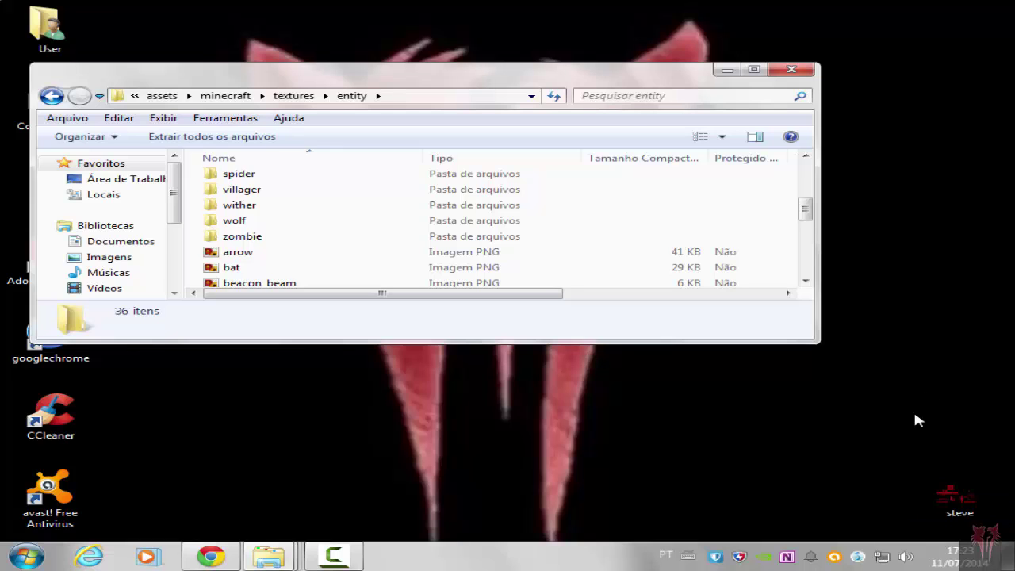
{"action": "left_click_drag", "start_coordinate": [973, 508], "coordinate": [615, 266]}
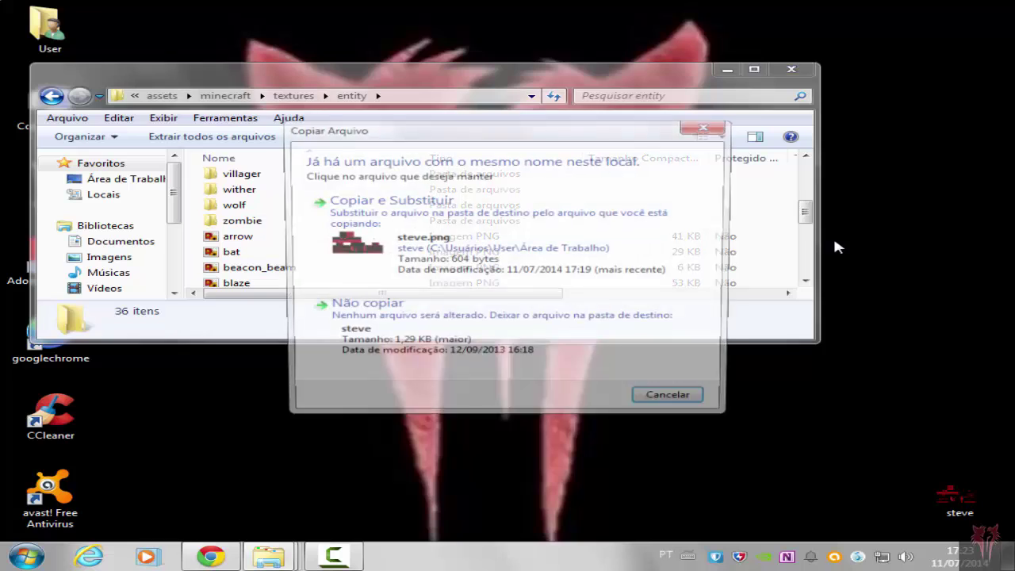
{"action": "left_click", "coordinate": [420, 255]}
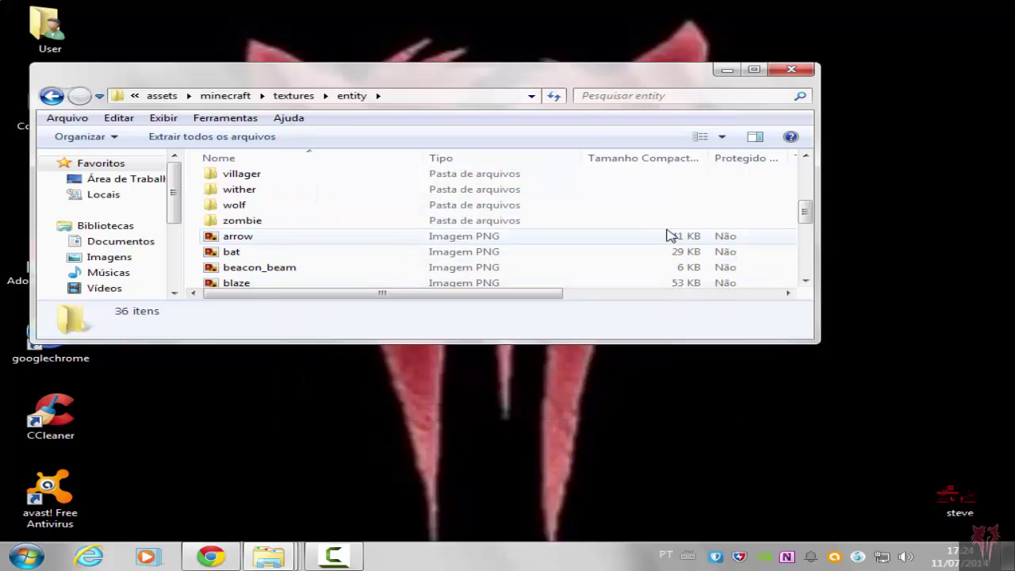
- View the steve image in the pack's entity folder, and close the viewer and the folder window
{"action": "scroll", "coordinate": [666, 237], "scroll_direction": "down", "scroll_amount": 5}
{"action": "double_click", "coordinate": [309, 248]}
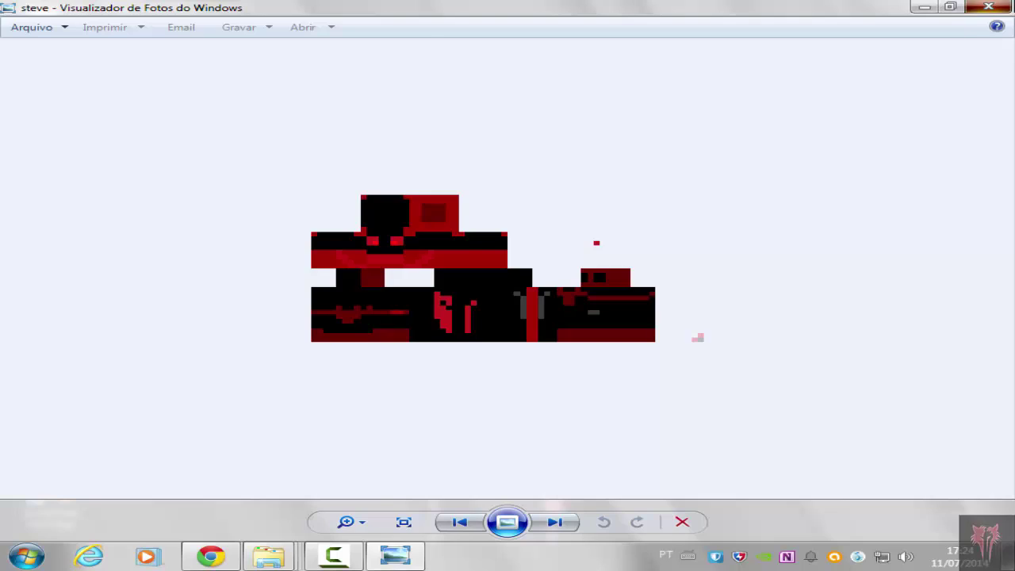
{"action": "left_click", "coordinate": [989, 7]}
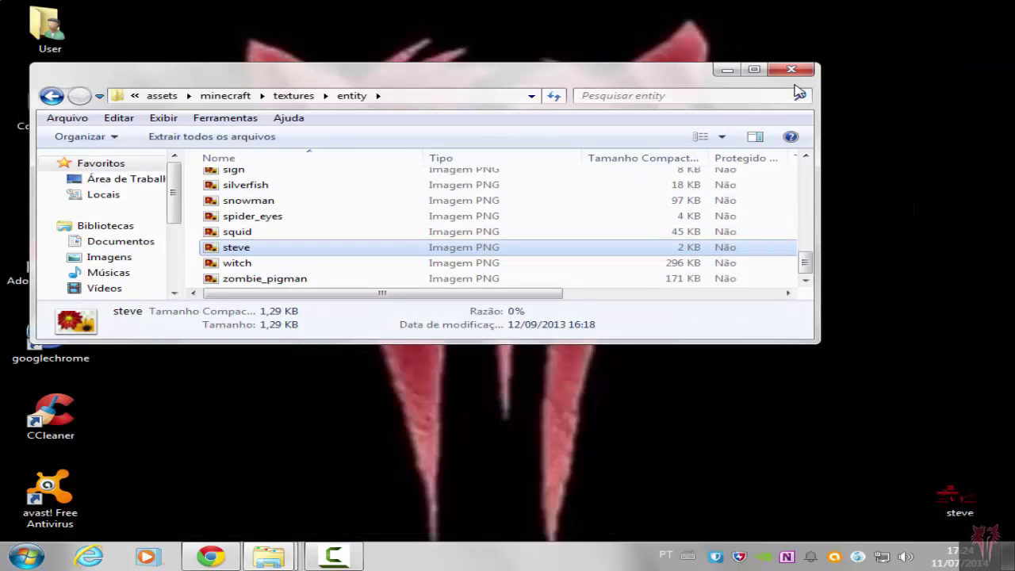
{"action": "scroll", "coordinate": [737, 261], "scroll_direction": "up", "scroll_amount": 10}
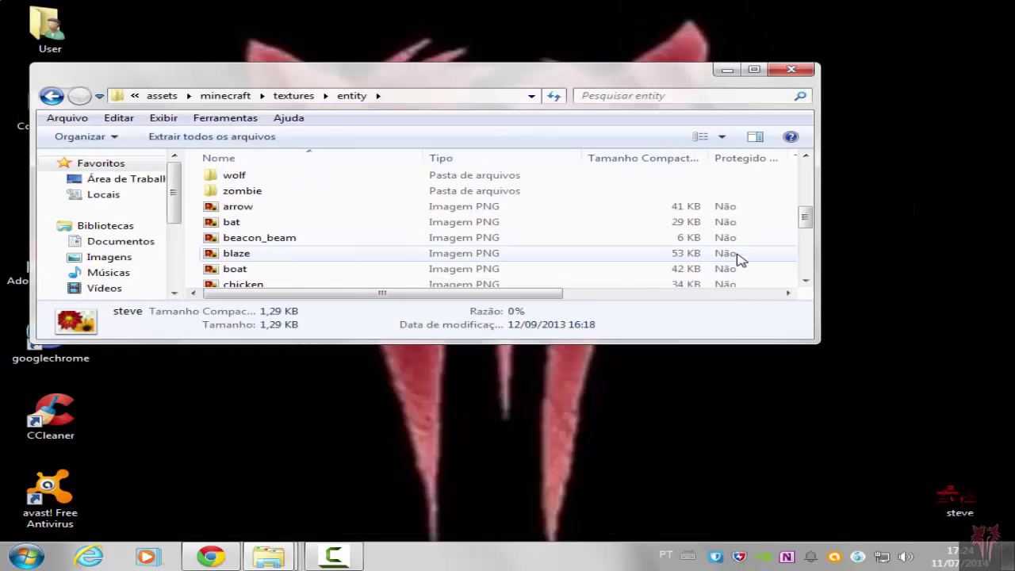
{"action": "left_click", "coordinate": [791, 71]}
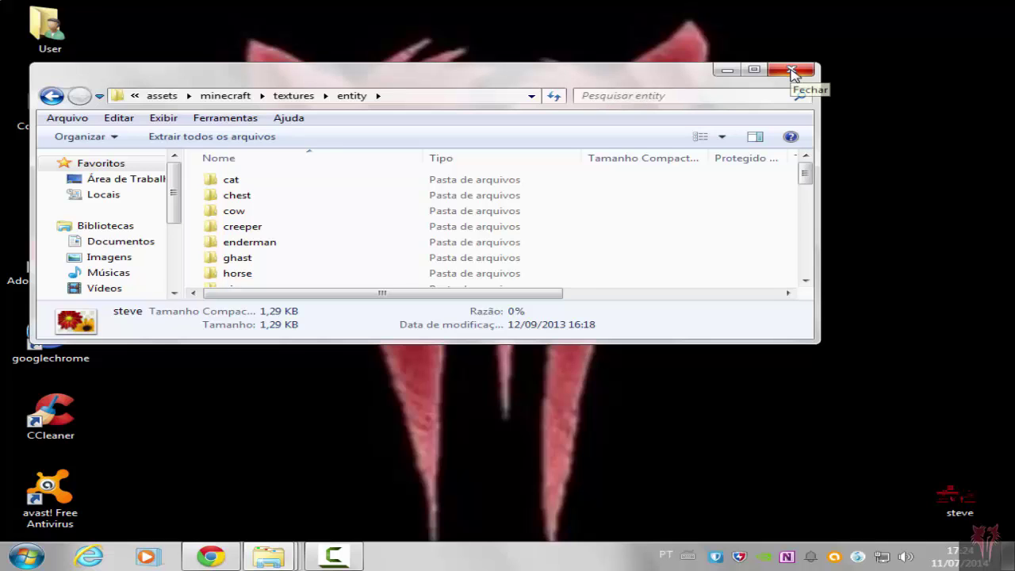
{"action": "left_click", "coordinate": [795, 71]}
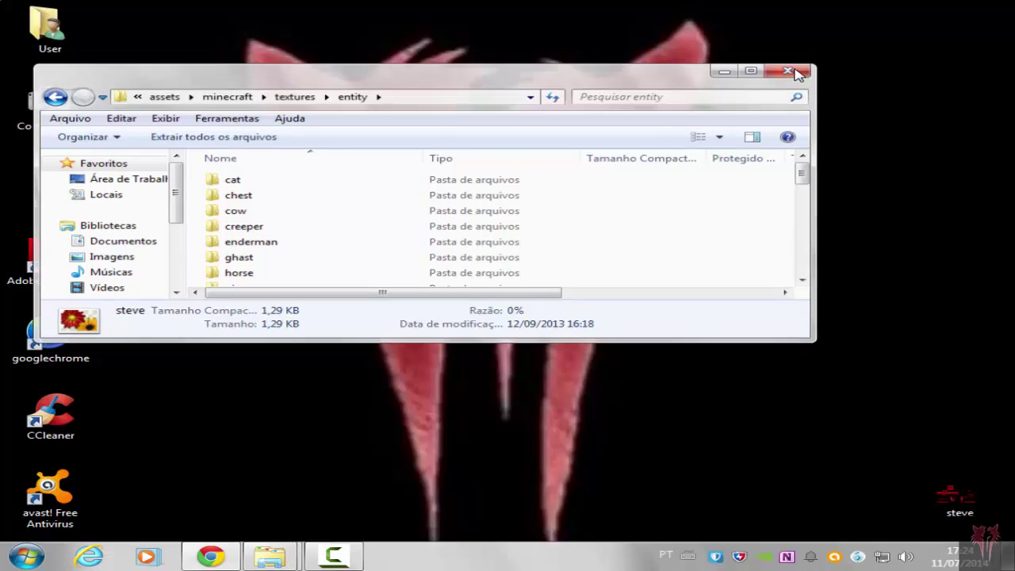
- Switch to the folder window containing Minecraft Cracked Launcher, start the launcher and maximize its window
{"action": "mouse_move", "coordinate": [291, 561]}
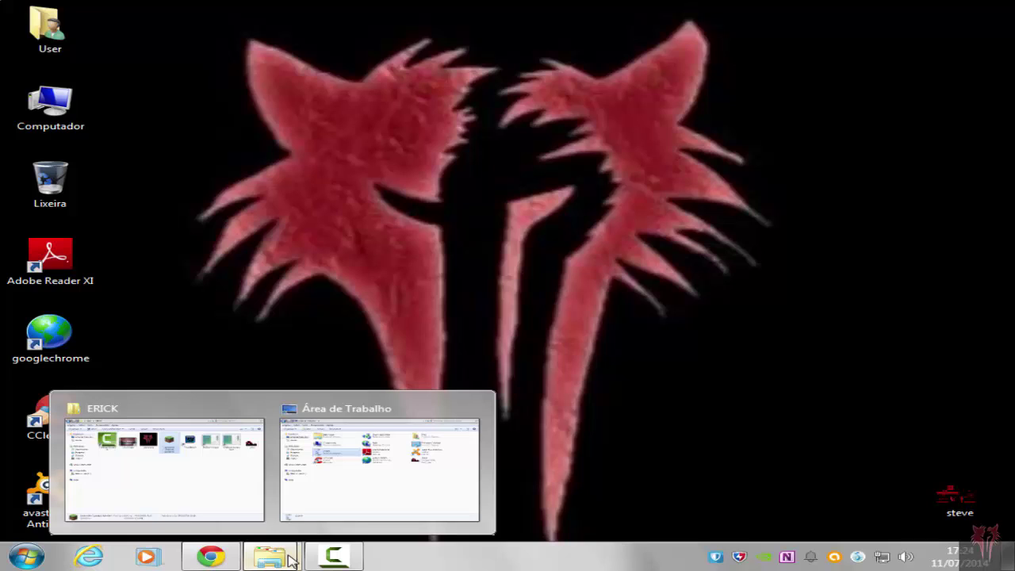
{"action": "left_click", "coordinate": [159, 494]}
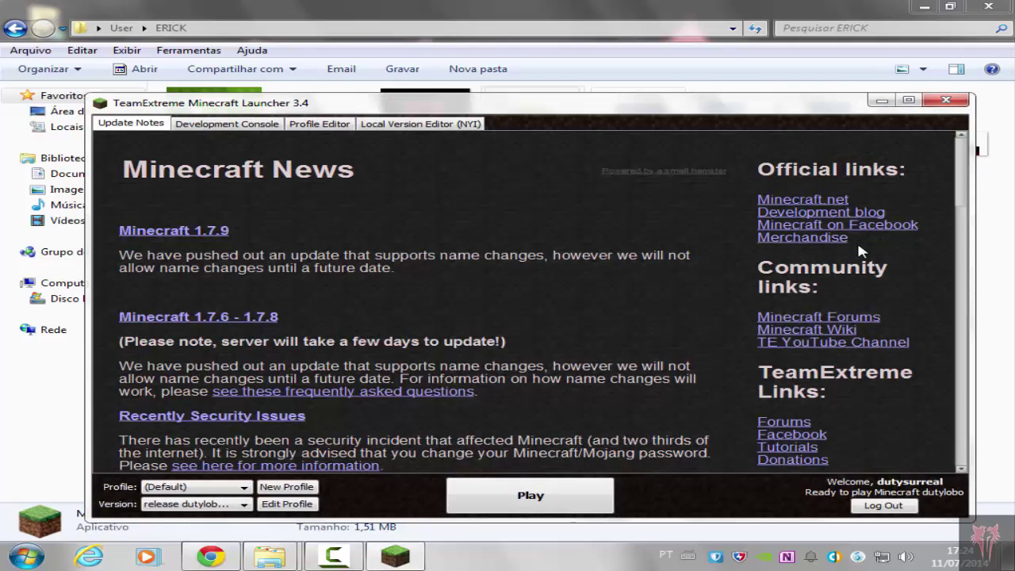
{"action": "left_click", "coordinate": [910, 101]}
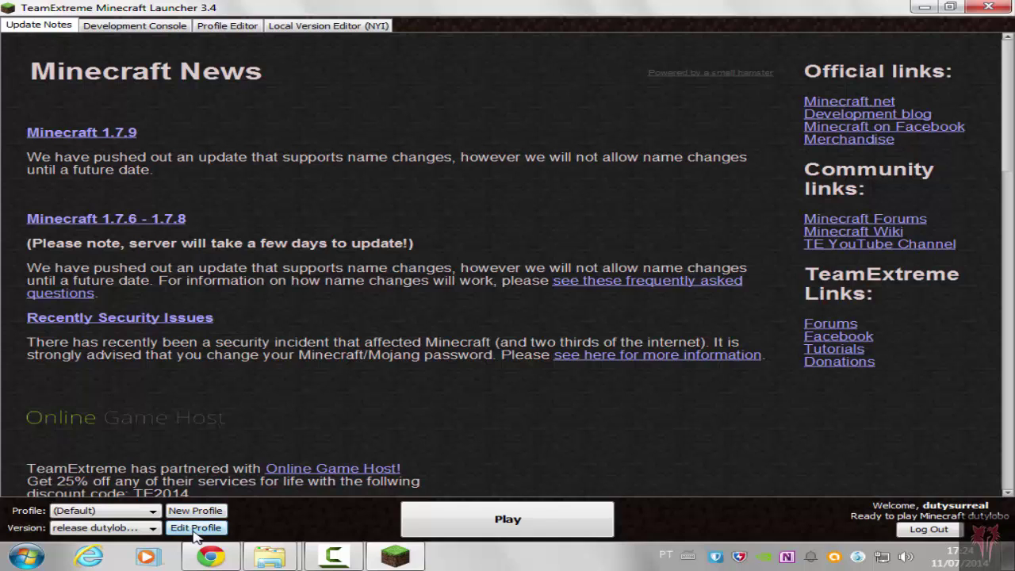
- Open the game directory from the default profile's editor in a maximized window and go to the resourcepacks folder
{"action": "left_click", "coordinate": [196, 528]}
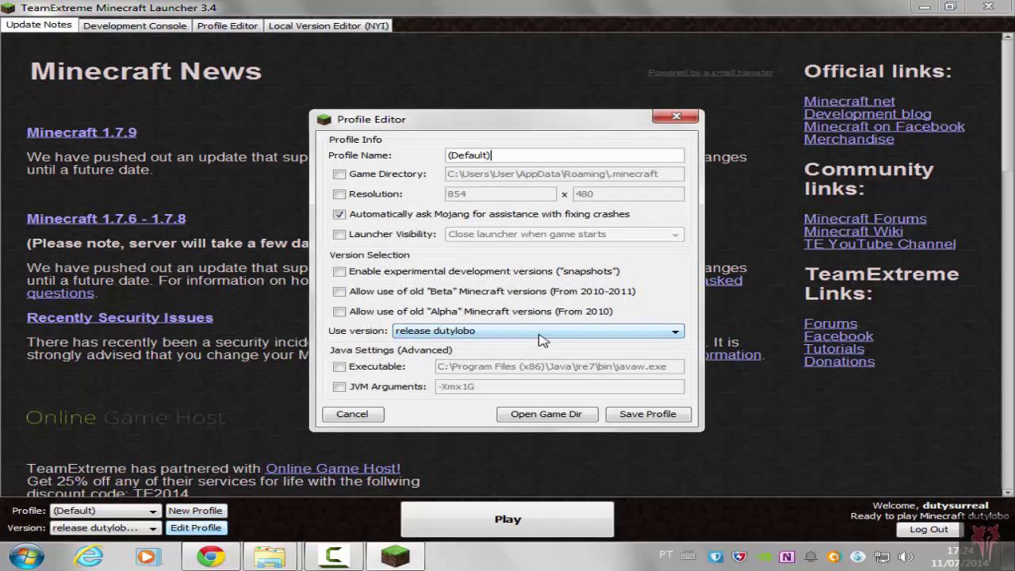
{"action": "left_click", "coordinate": [590, 415]}
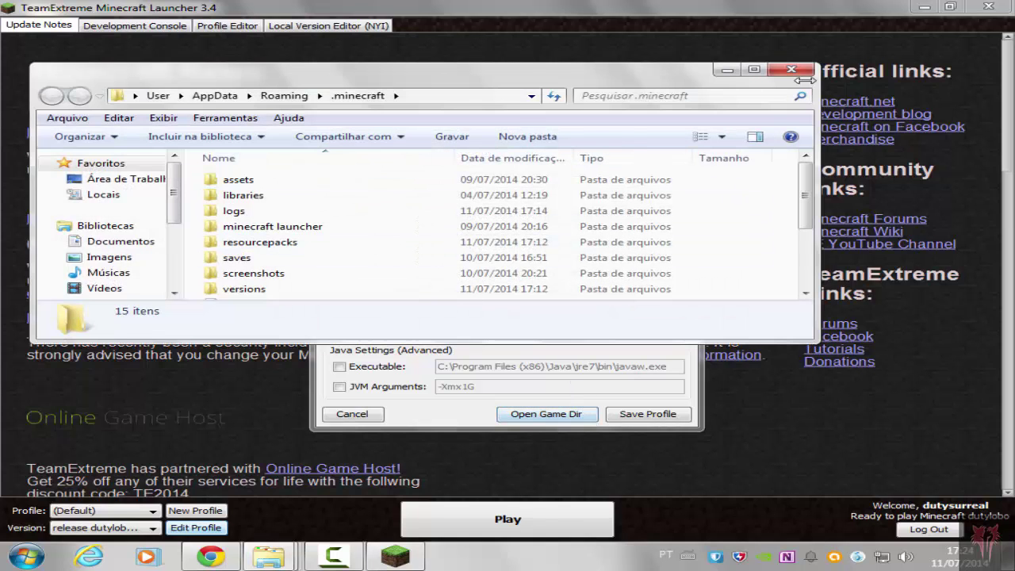
{"action": "left_click", "coordinate": [754, 71]}
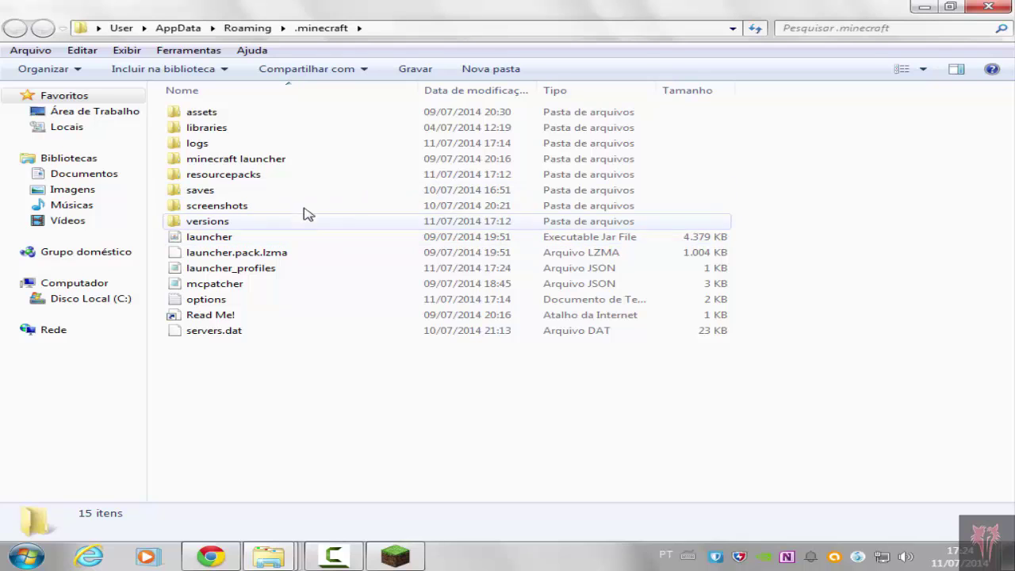
{"action": "double_click", "coordinate": [283, 176]}
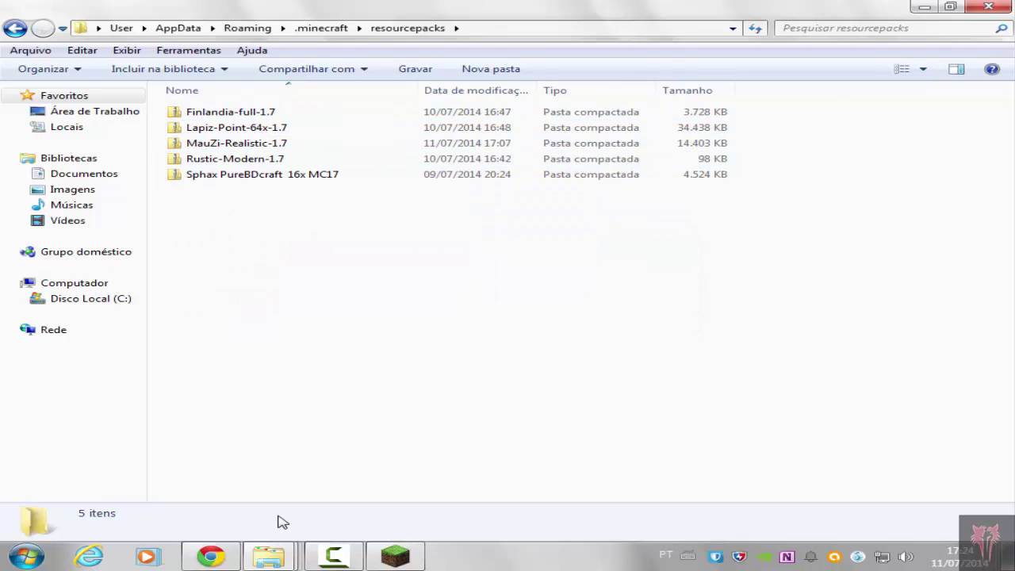
- Move Elements-64x-1.7 from the User folder's Downloads into .minecraft/resourcepacks and close that folder window
{"action": "left_click", "coordinate": [268, 556]}
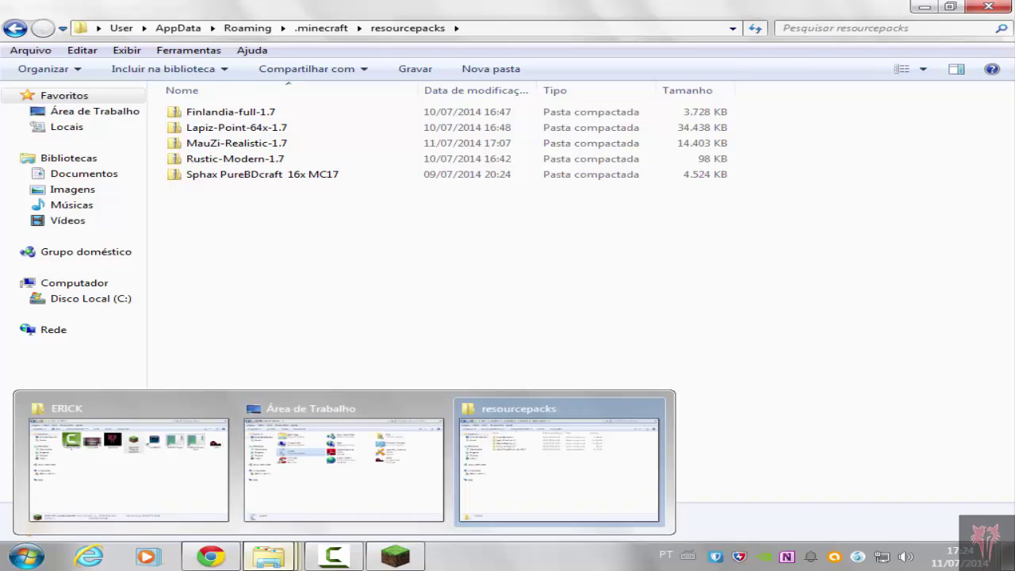
{"action": "left_click", "coordinate": [319, 488]}
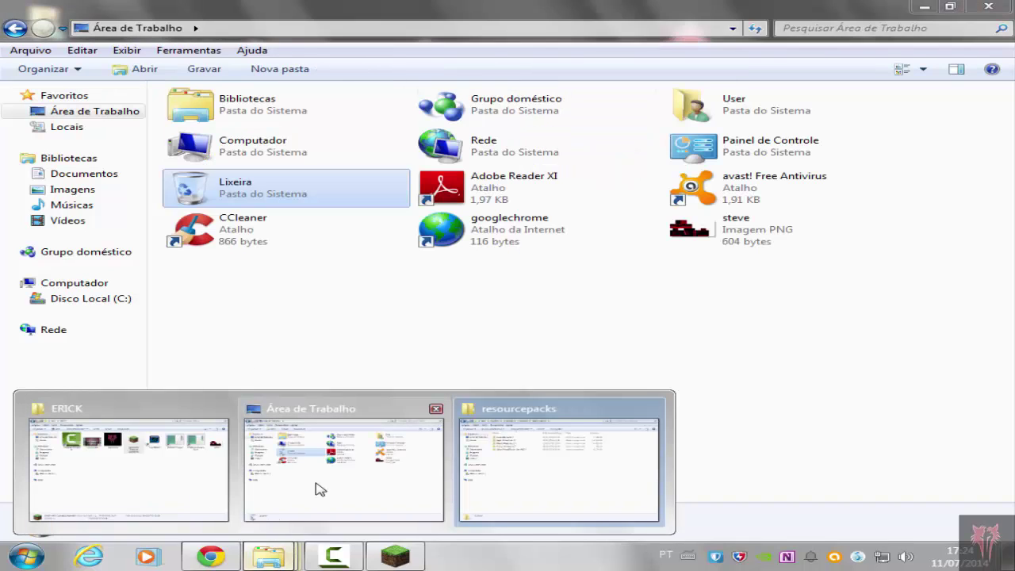
{"action": "double_click", "coordinate": [735, 102]}
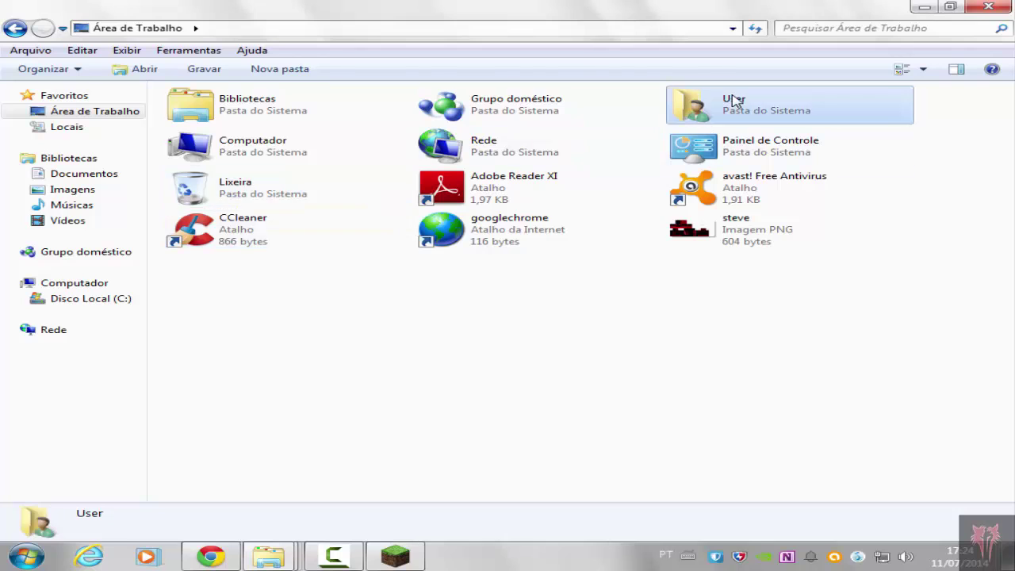
{"action": "double_click", "coordinate": [435, 119]}
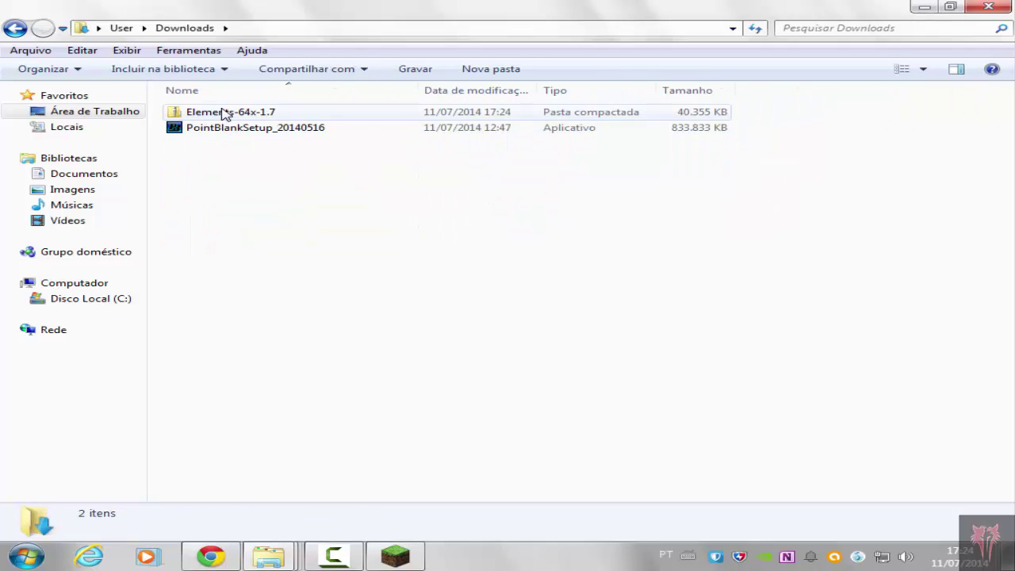
{"action": "left_click", "coordinate": [248, 119]}
{"action": "left_click_drag", "start_coordinate": [249, 119], "coordinate": [214, 253]}
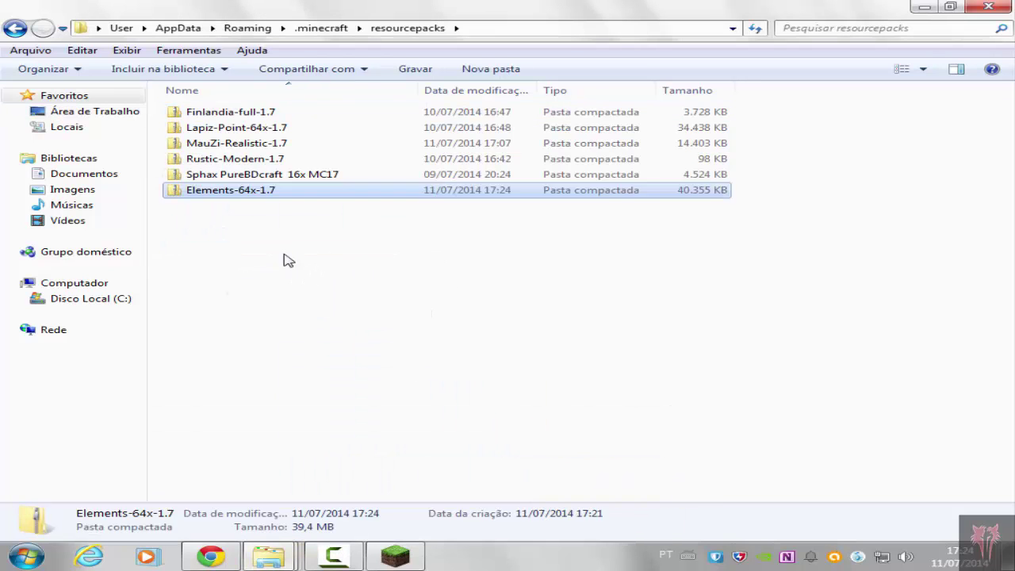
{"action": "left_click", "coordinate": [997, 5]}
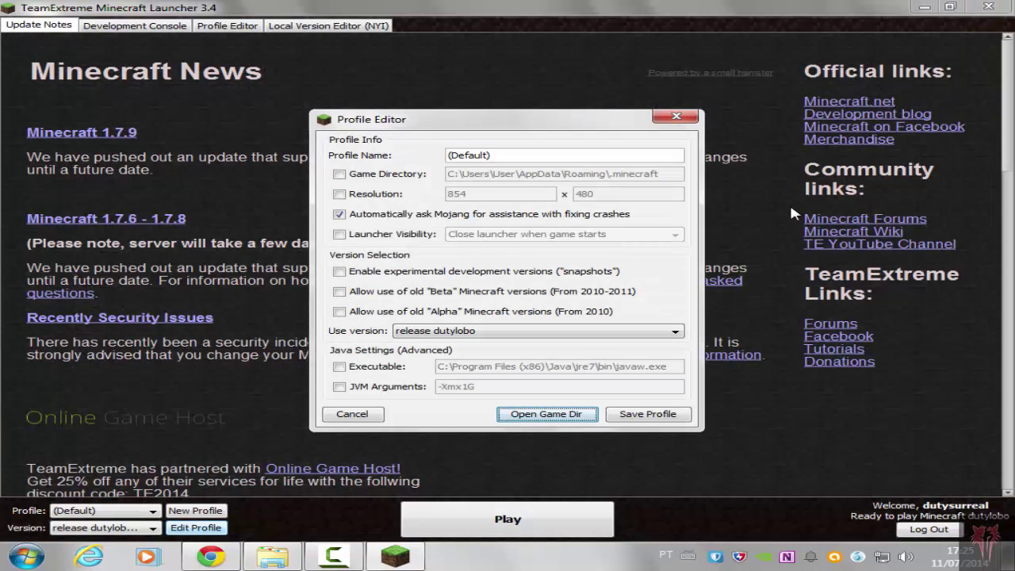
- Save the launcher profile, select the release dutysurreal version and launch the game
{"action": "left_click", "coordinate": [652, 414]}
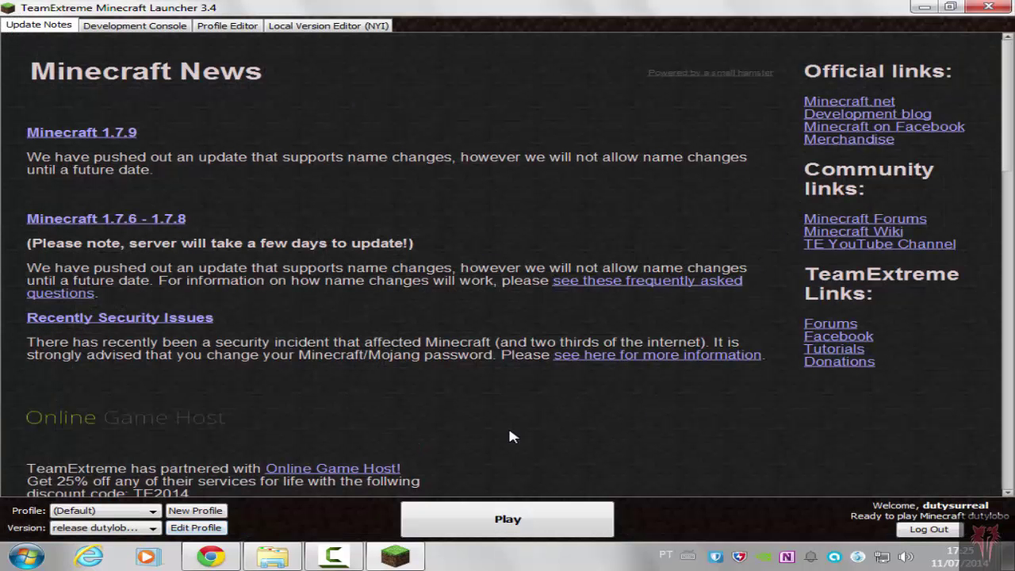
{"action": "left_click", "coordinate": [144, 531]}
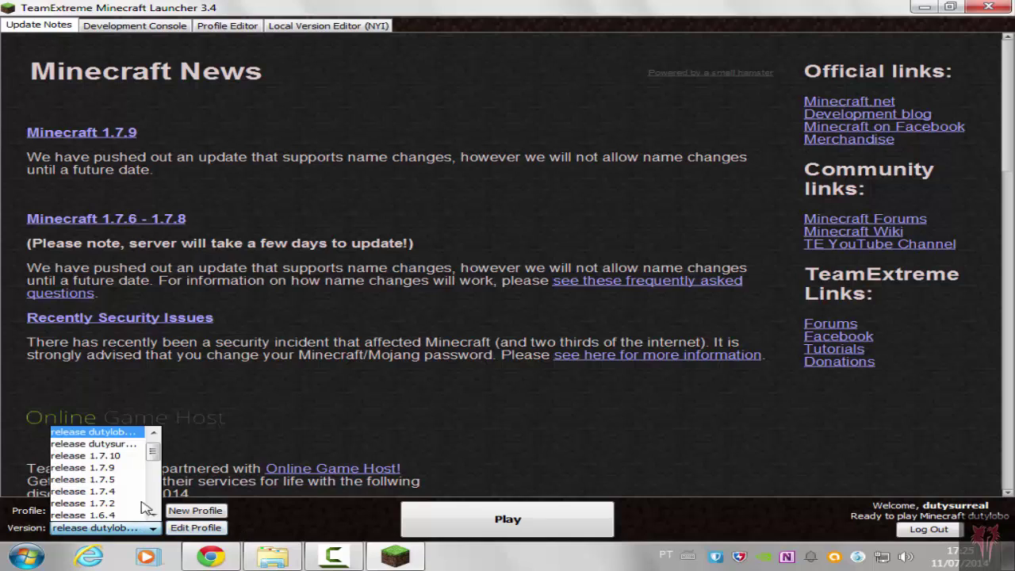
{"action": "left_click", "coordinate": [121, 446]}
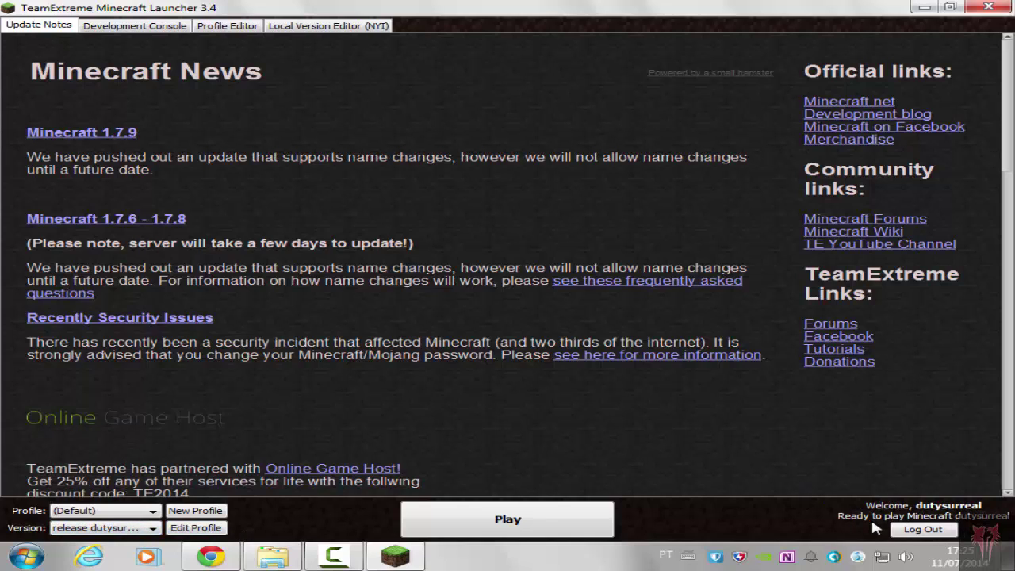
{"action": "left_click", "coordinate": [550, 524]}
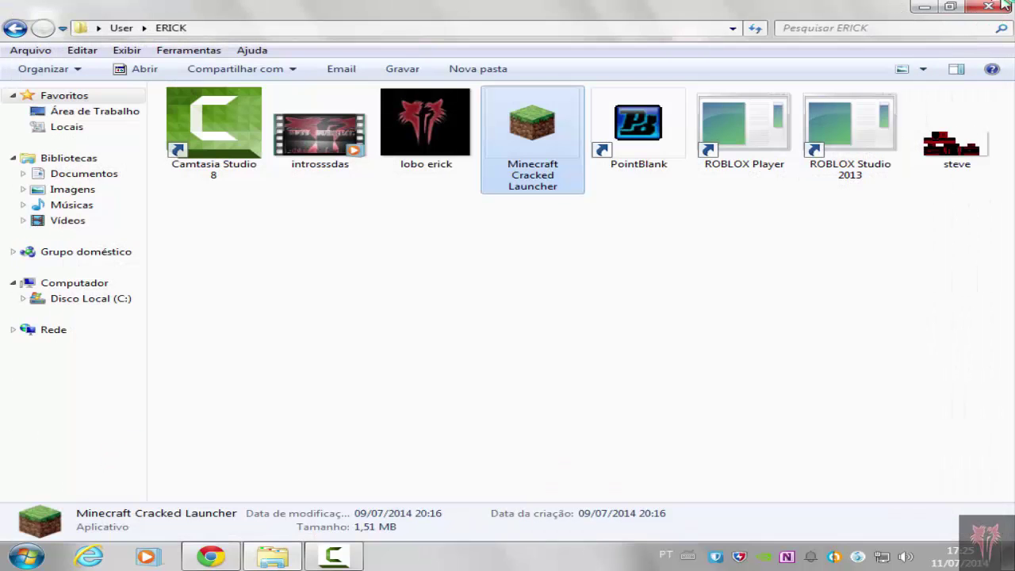
- Minimize the folder window and try to move the desktop's steve image into the User folder
{"action": "left_click", "coordinate": [925, 6]}
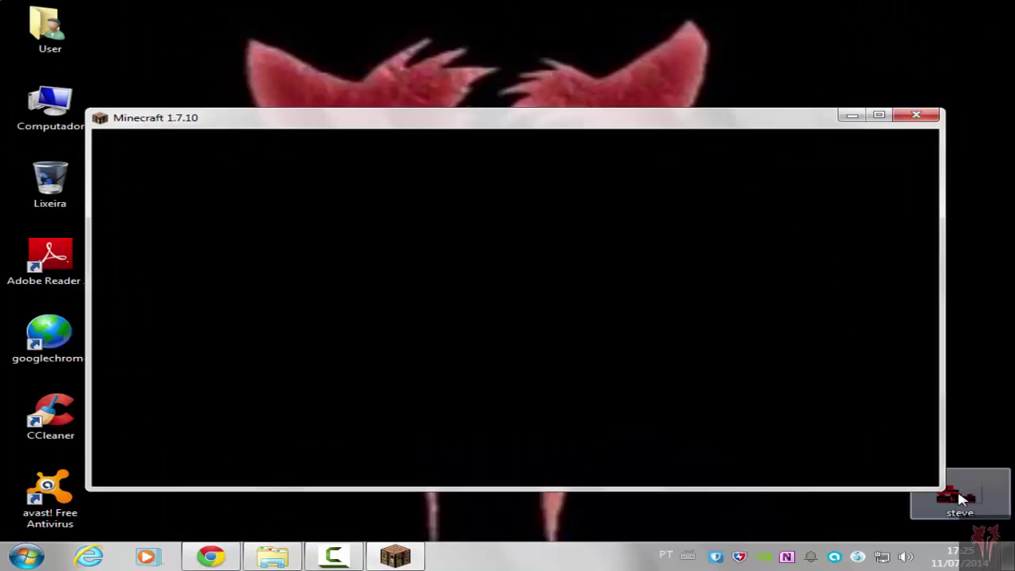
{"action": "left_click_drag", "start_coordinate": [962, 498], "coordinate": [46, 20]}
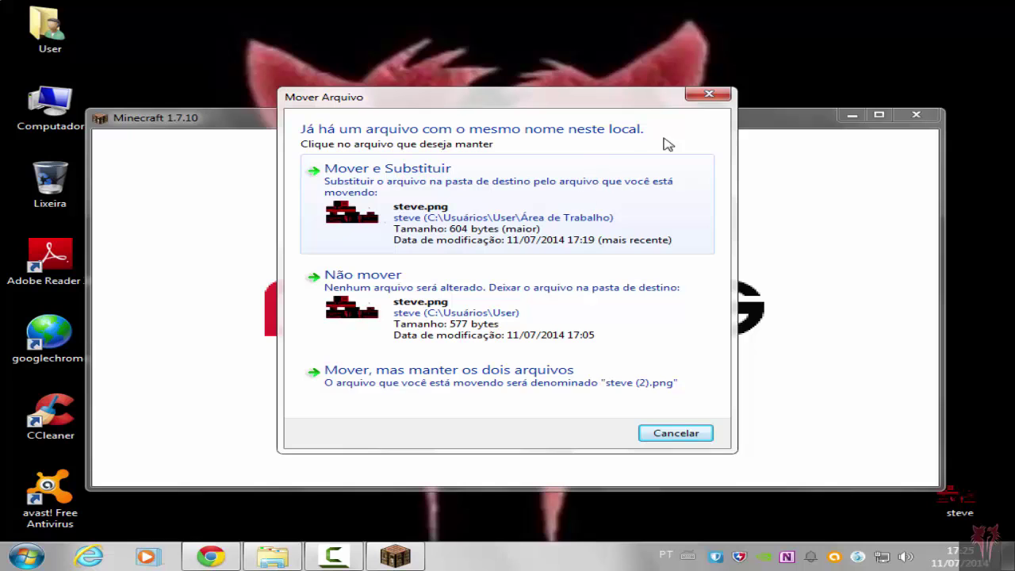
{"action": "left_click", "coordinate": [708, 93]}
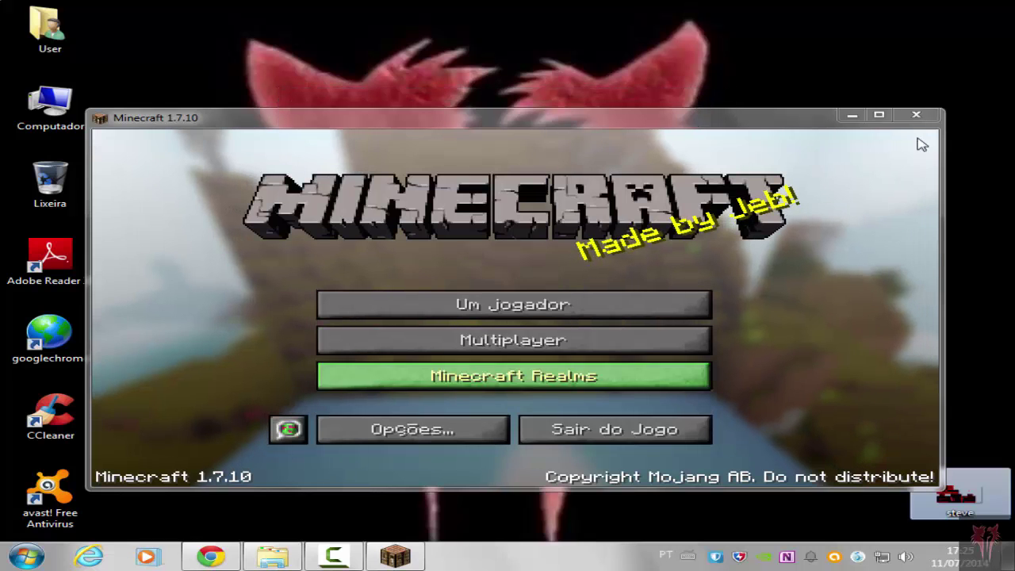
- Maximize the game window, replace the MauZi-Realistic-1.7 resource pack with Elements-64x-1.7, and return to the title screen
{"action": "left_click", "coordinate": [878, 115]}
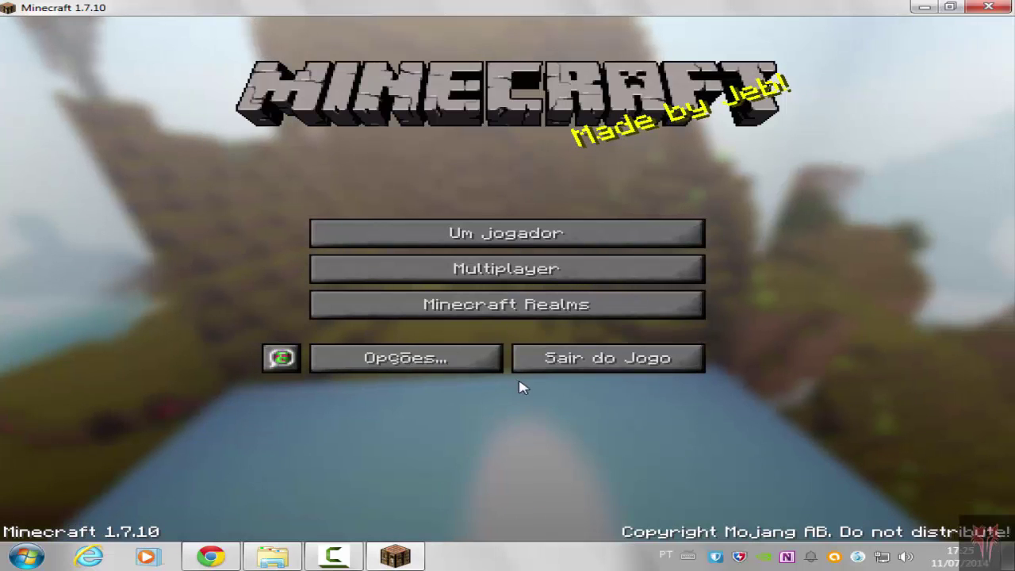
{"action": "left_click", "coordinate": [400, 369]}
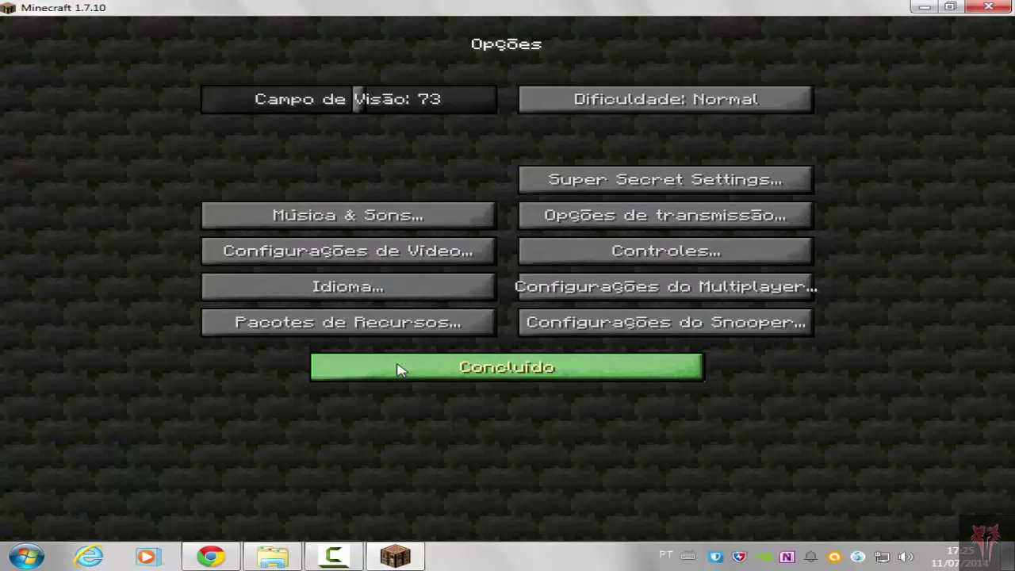
{"action": "left_click", "coordinate": [358, 328]}
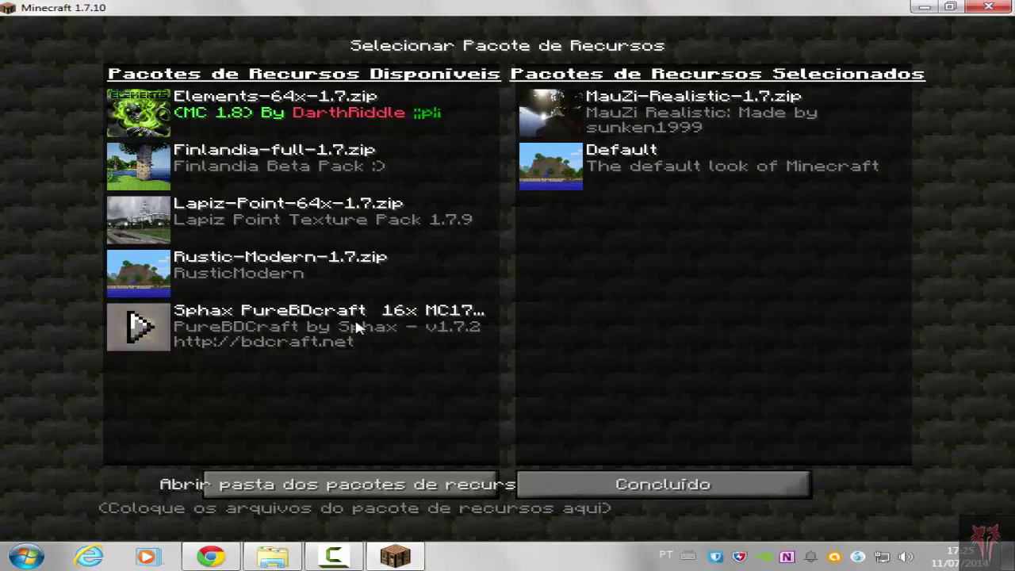
{"action": "left_click", "coordinate": [544, 116]}
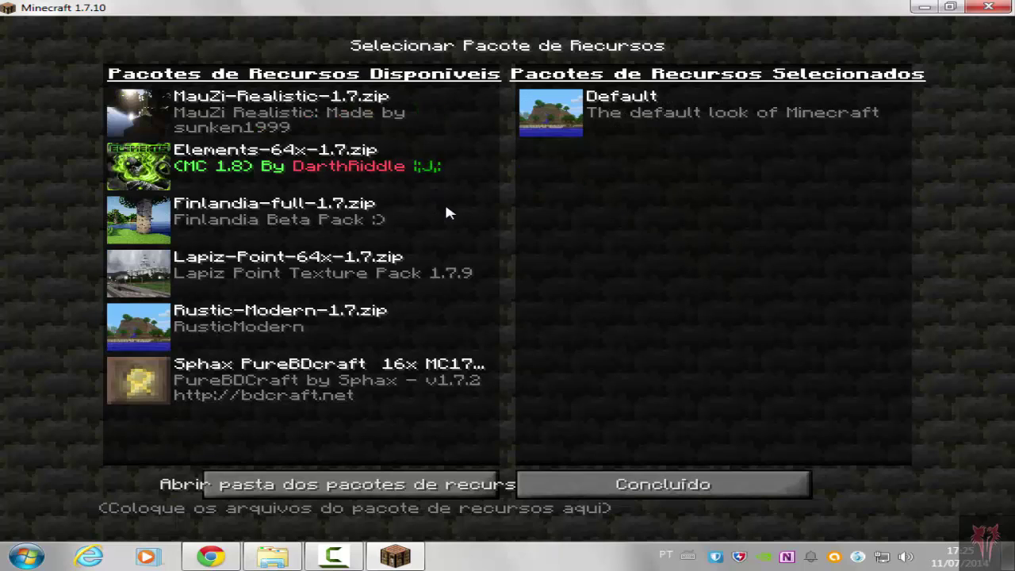
{"action": "mouse_move", "coordinate": [123, 164]}
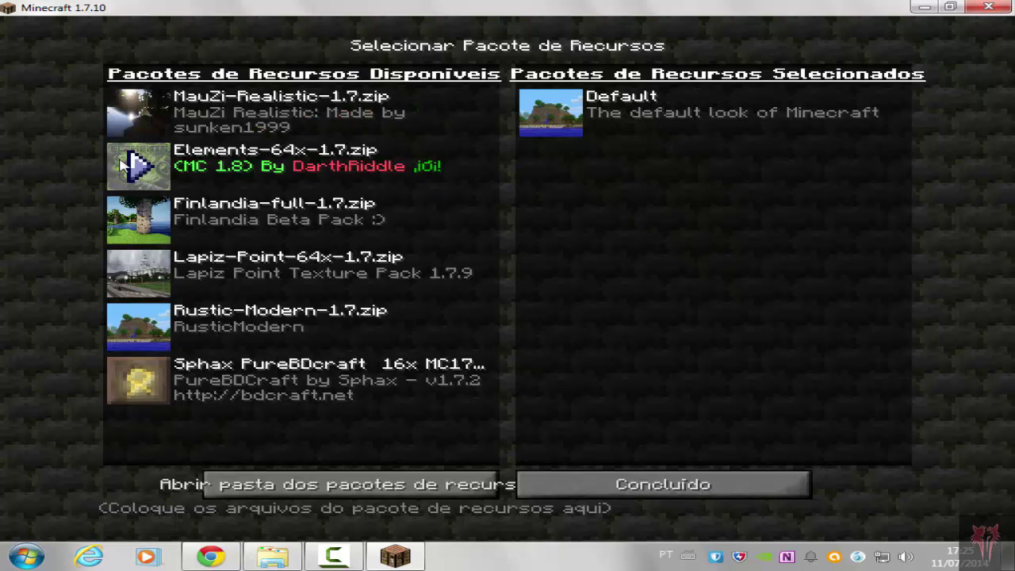
{"action": "left_click", "coordinate": [155, 171]}
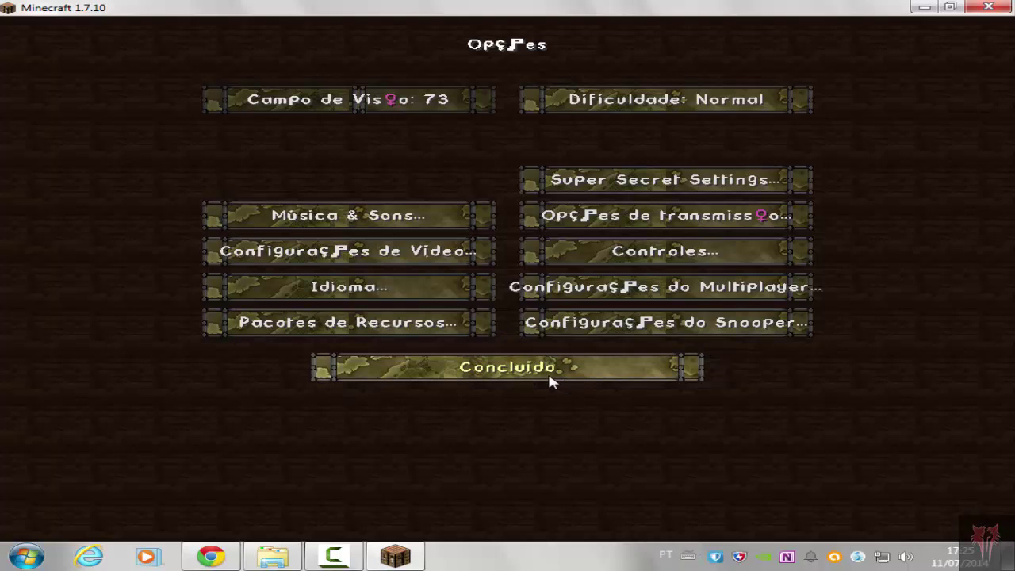
{"action": "left_click", "coordinate": [553, 381]}
- Load the single-player world "mundo de testes 1"
{"action": "left_click", "coordinate": [577, 235]}
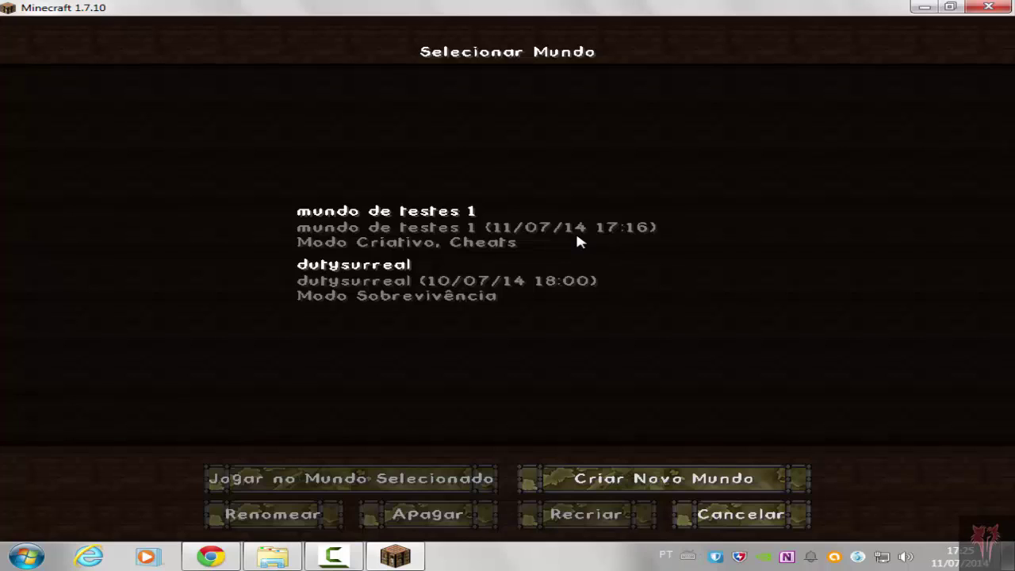
{"action": "left_click", "coordinate": [473, 241]}
{"action": "left_click", "coordinate": [426, 487]}
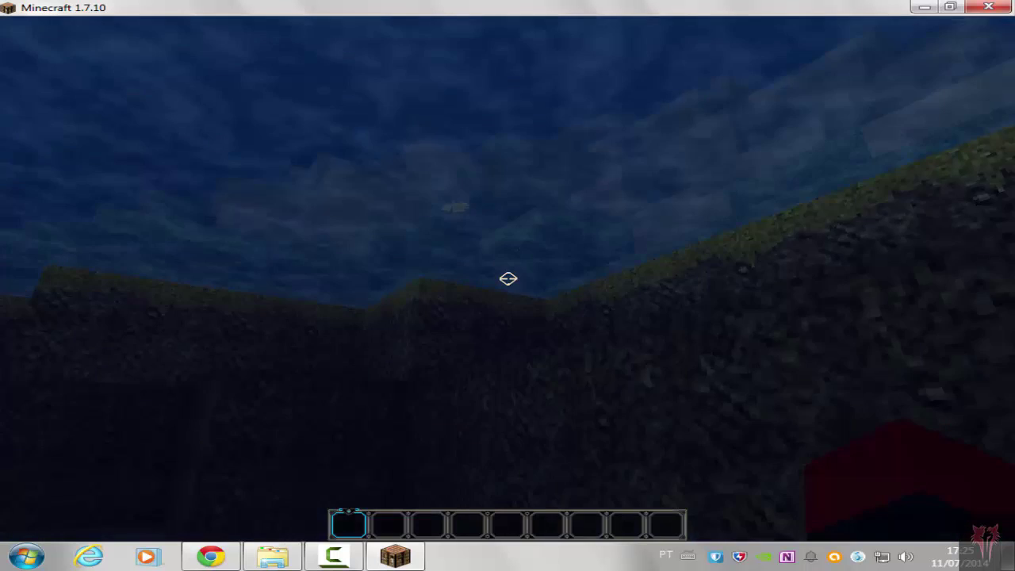
- Leave the water and fly over the sand and grass islands to examine the resource pack's textures and the character's arm
{"action": "key", "text": "space"}
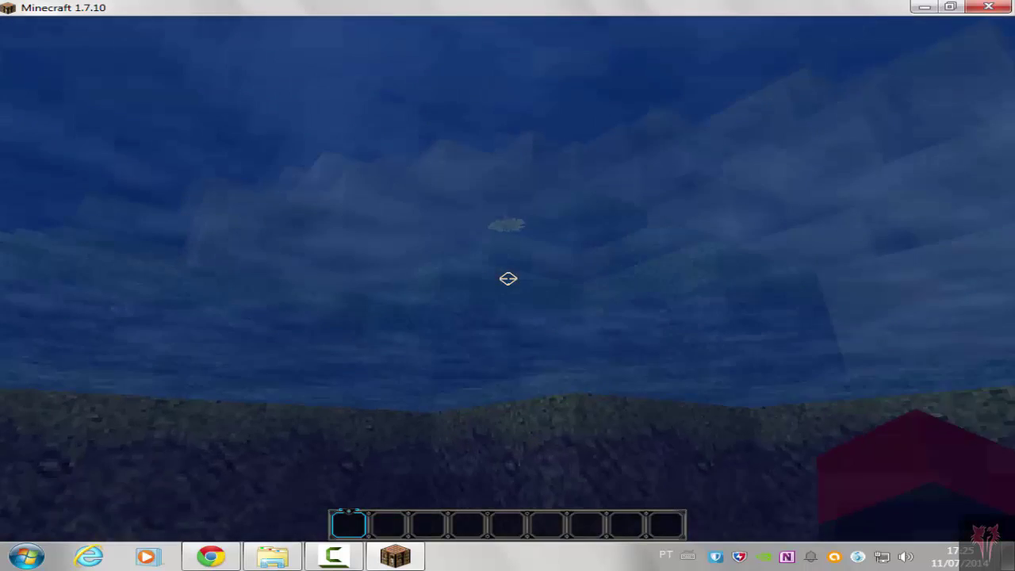
{"action": "key", "text": "w"}
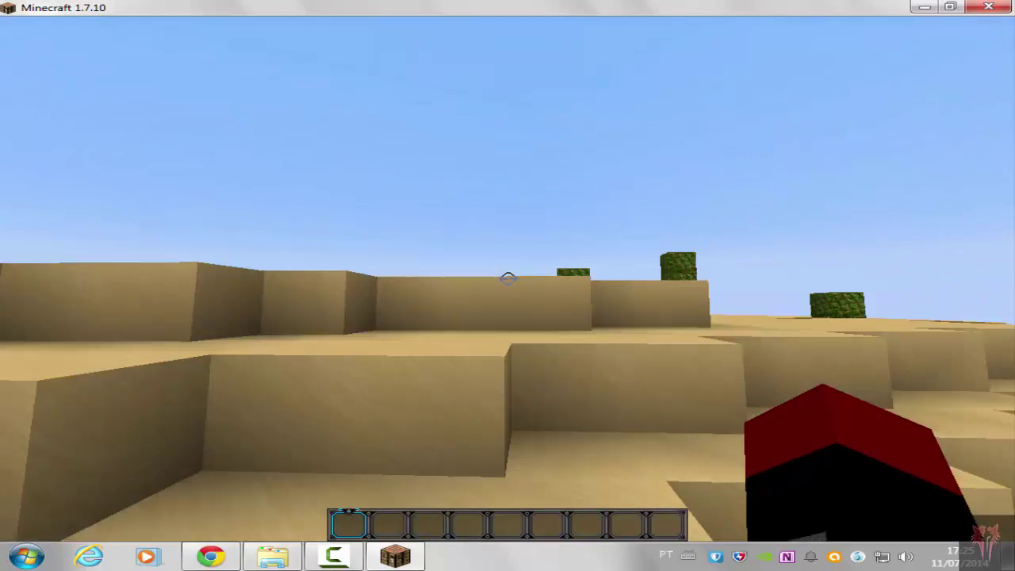
{"action": "key", "text": "w"}
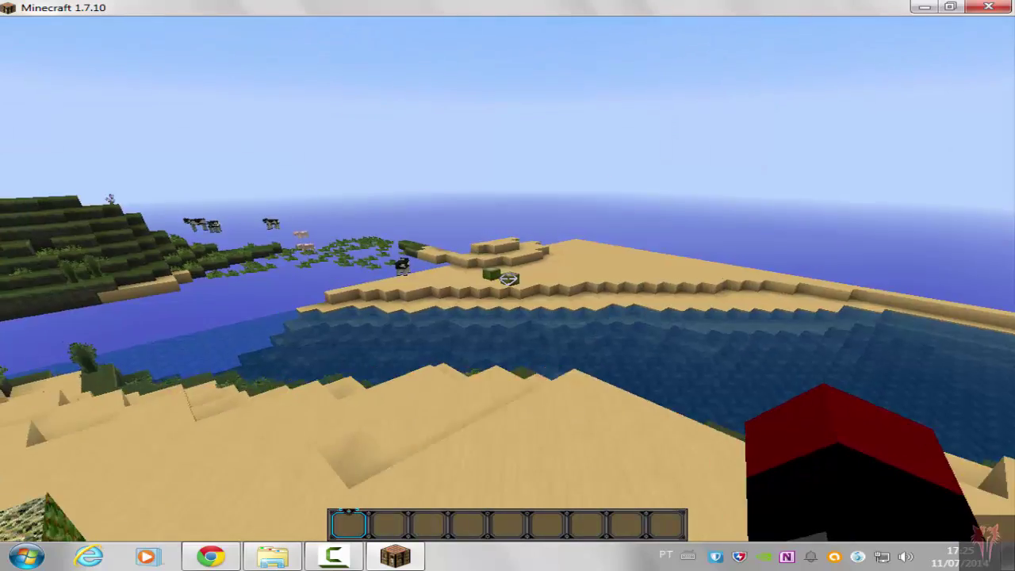
{"action": "key", "text": "w"}
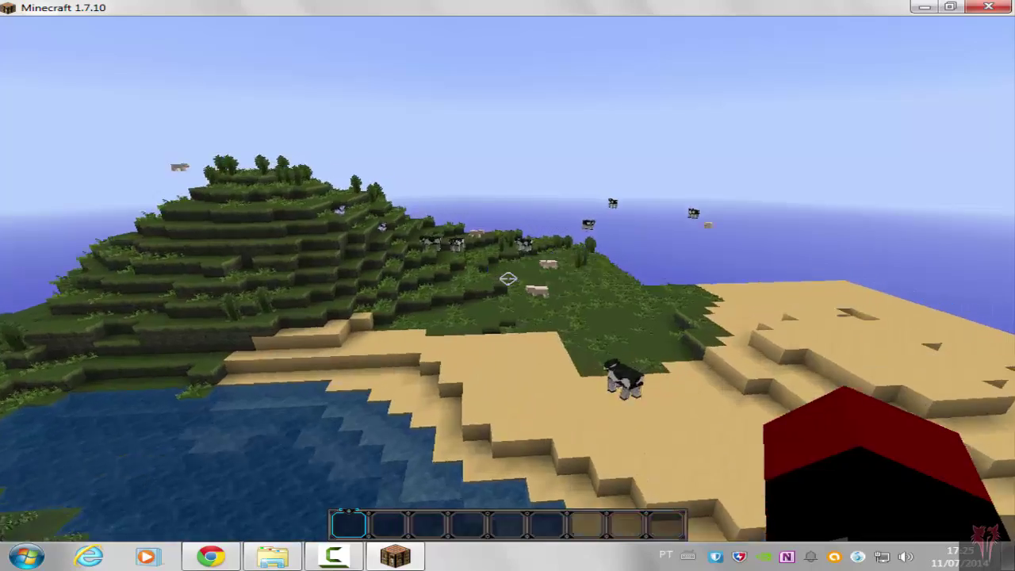
{"action": "key", "text": "w"}
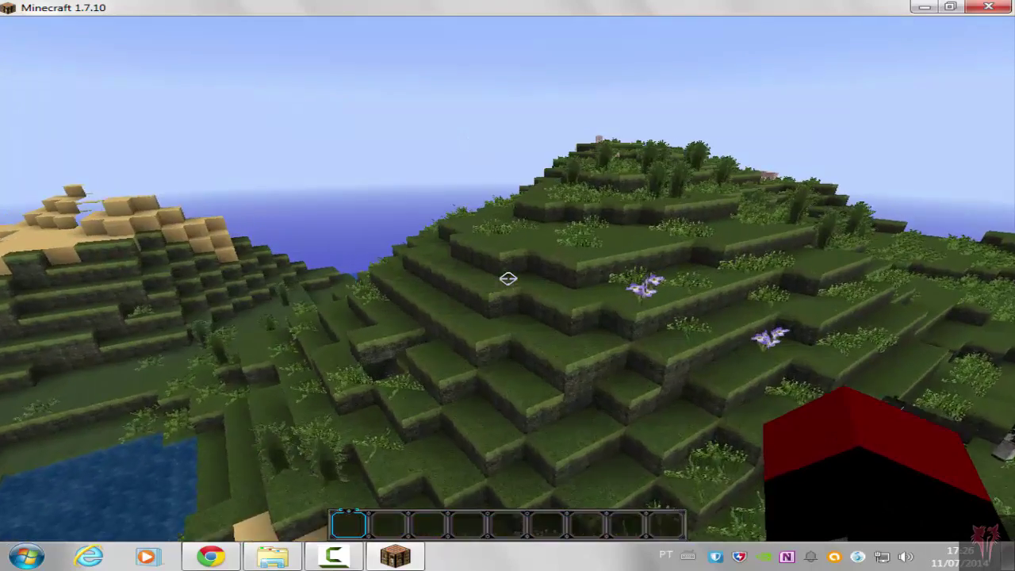
{"action": "key", "text": "w"}
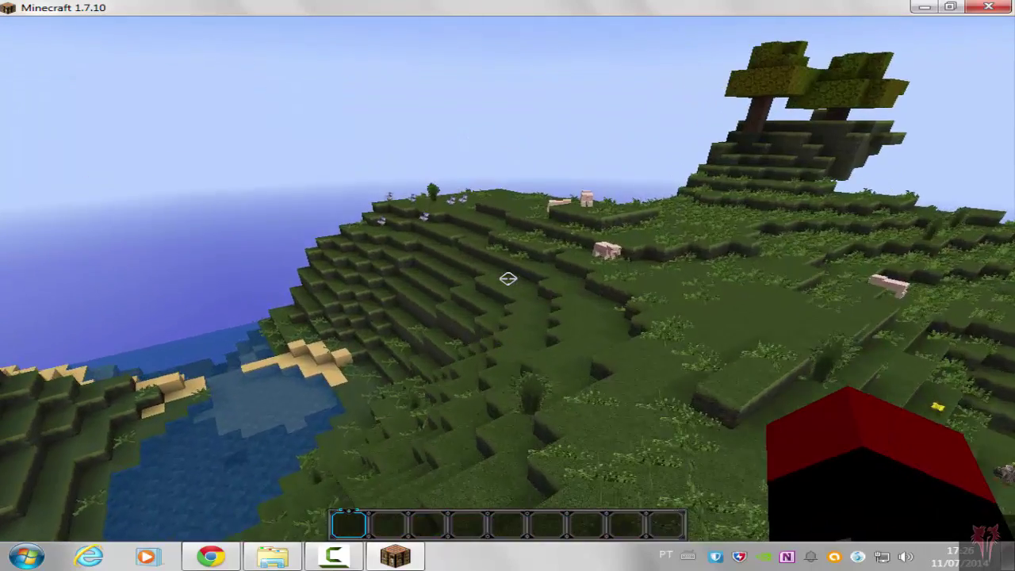
{"action": "key", "text": "w"}
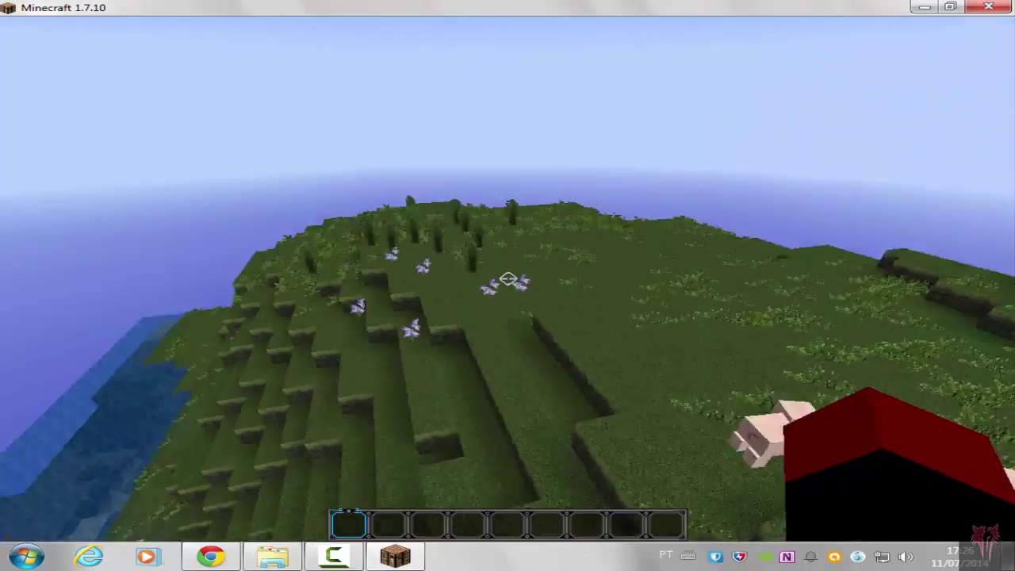
{"action": "key", "text": "w"}
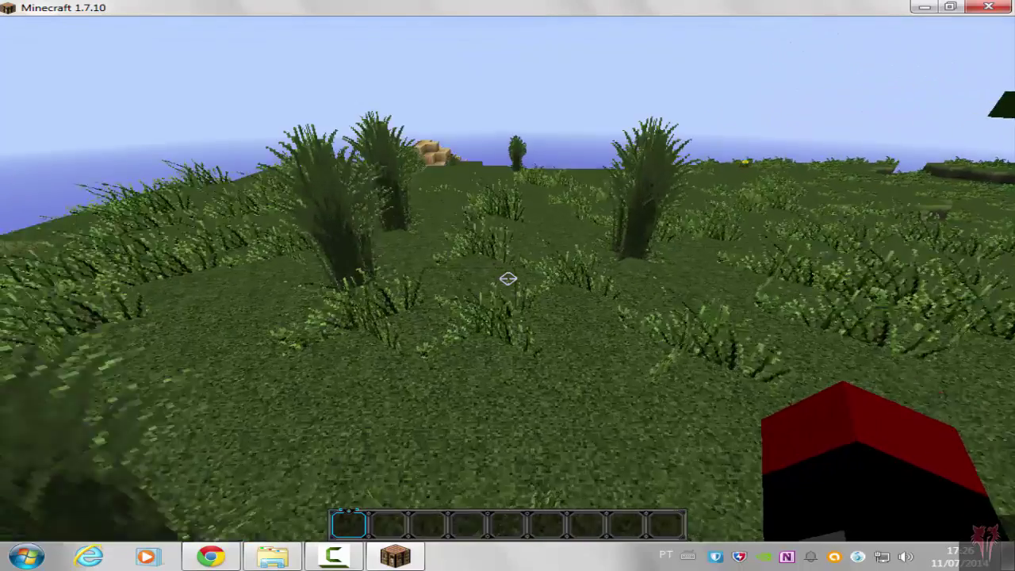
{"action": "key", "text": "w"}
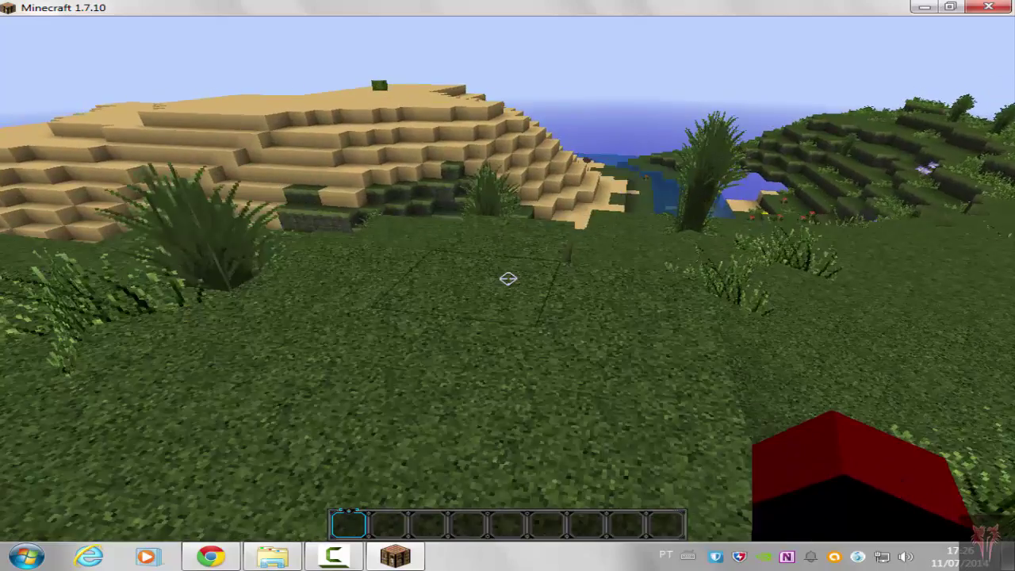
{"action": "key", "text": "space"}
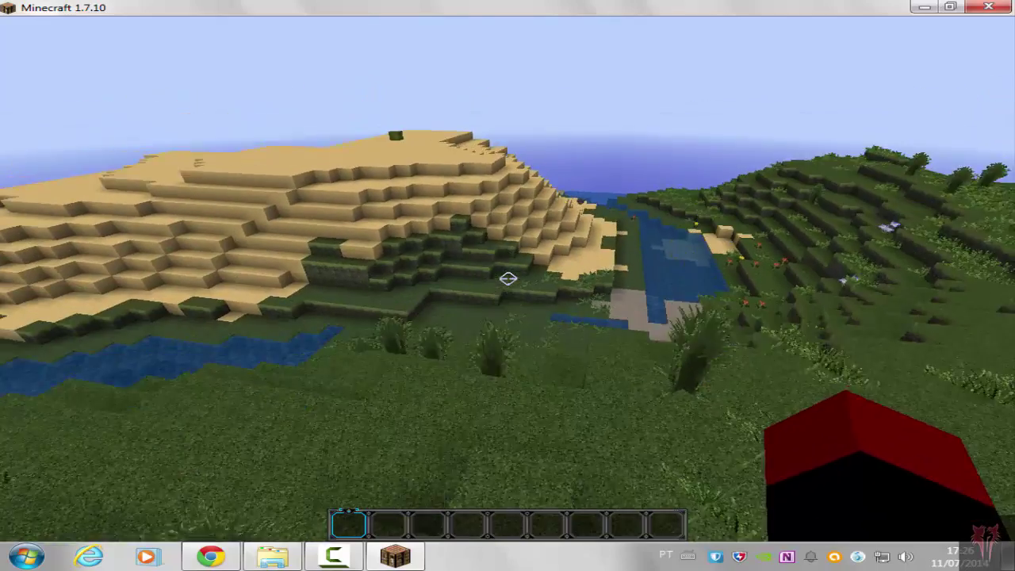
{"action": "key", "text": "w"}
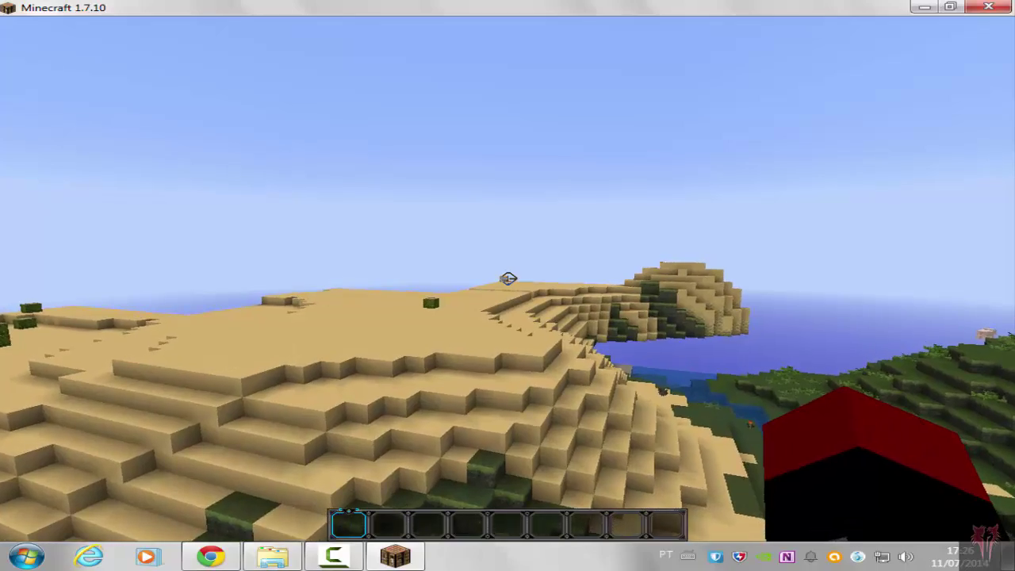